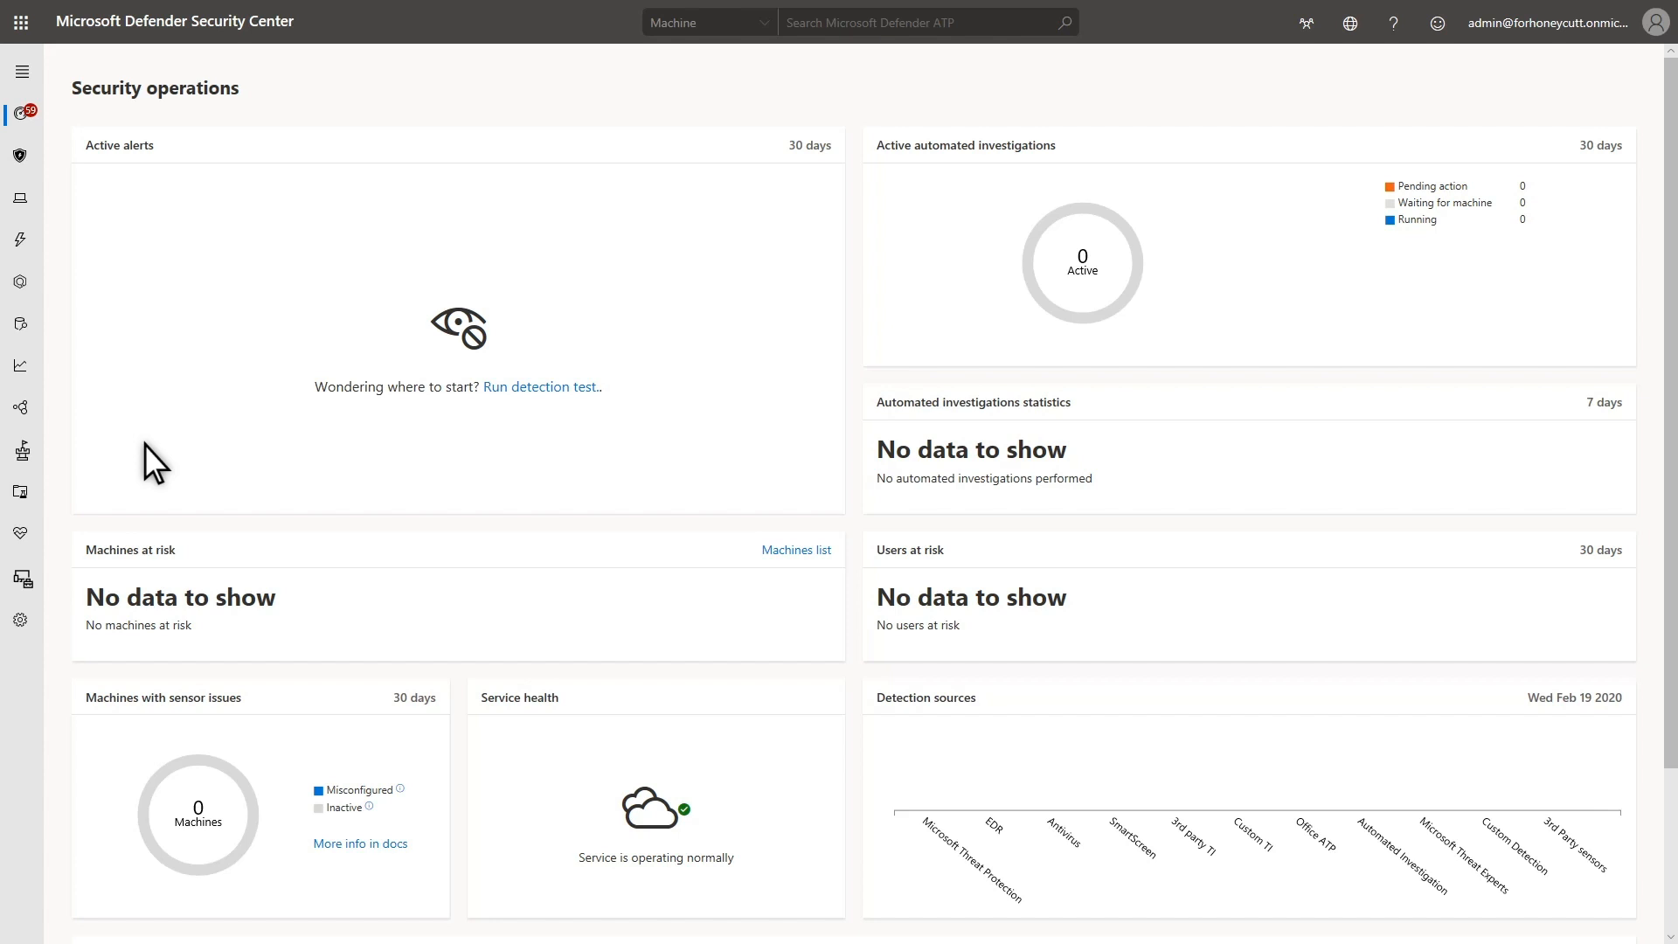
Set up the evaluation lab with 4 machines for 48 hours each, AIQ and SafeBreach simulator agents, and the contact's name and email
left_click(18, 491)
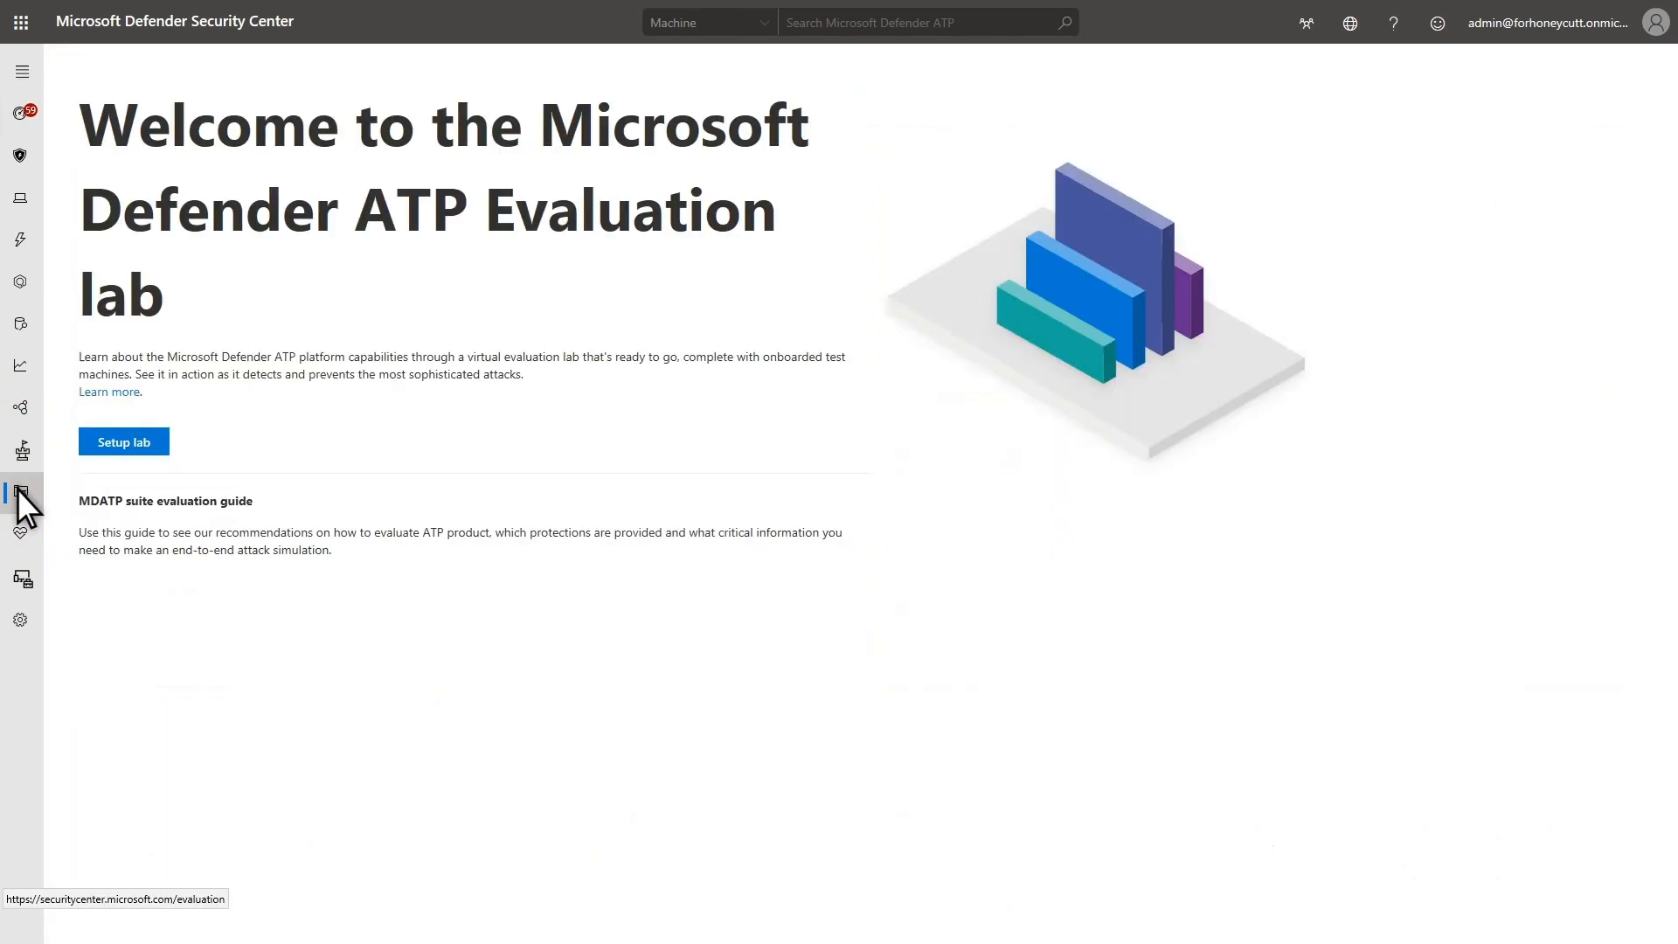
left_click(117, 441)
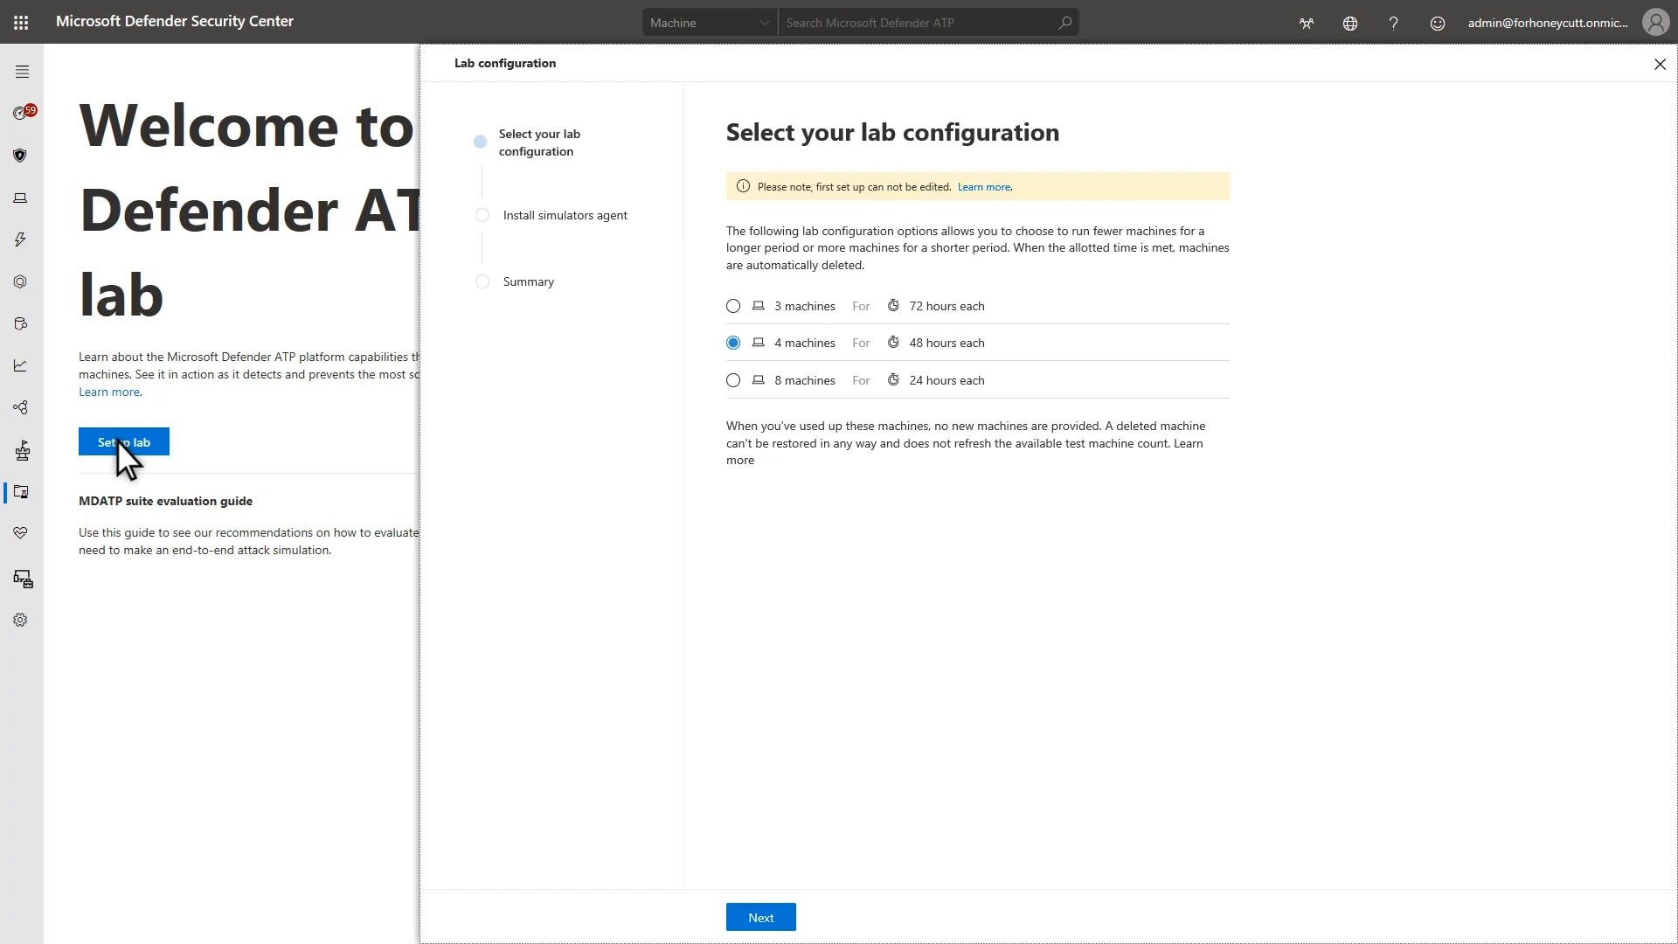
left_click(736, 915)
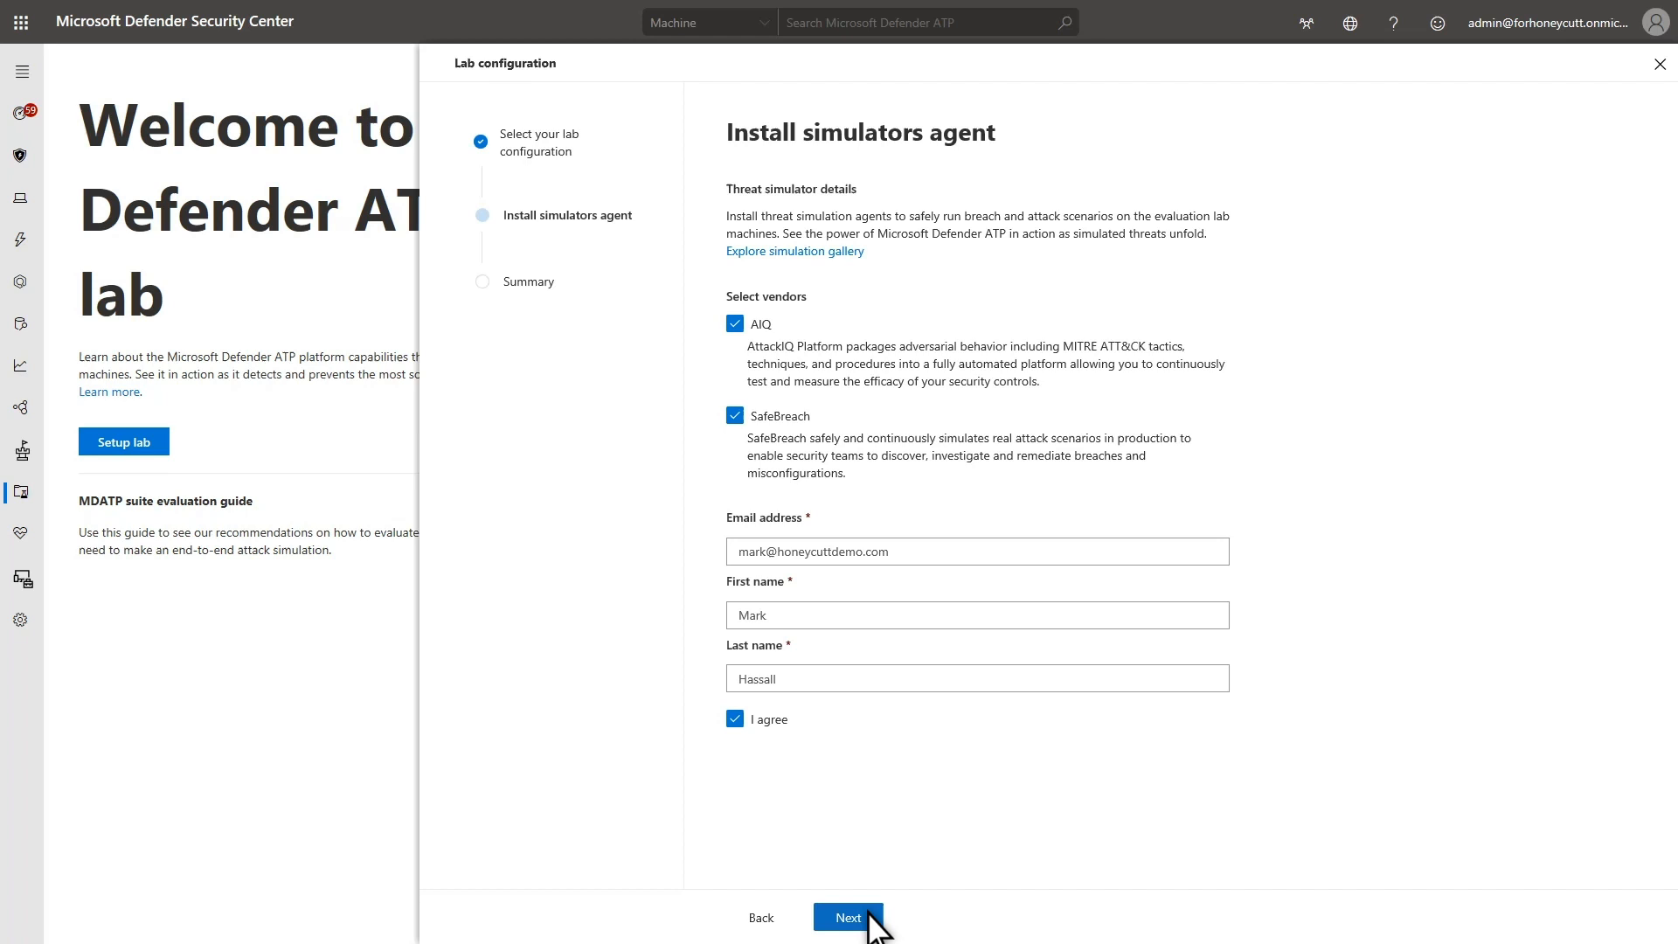
left_click(869, 914)
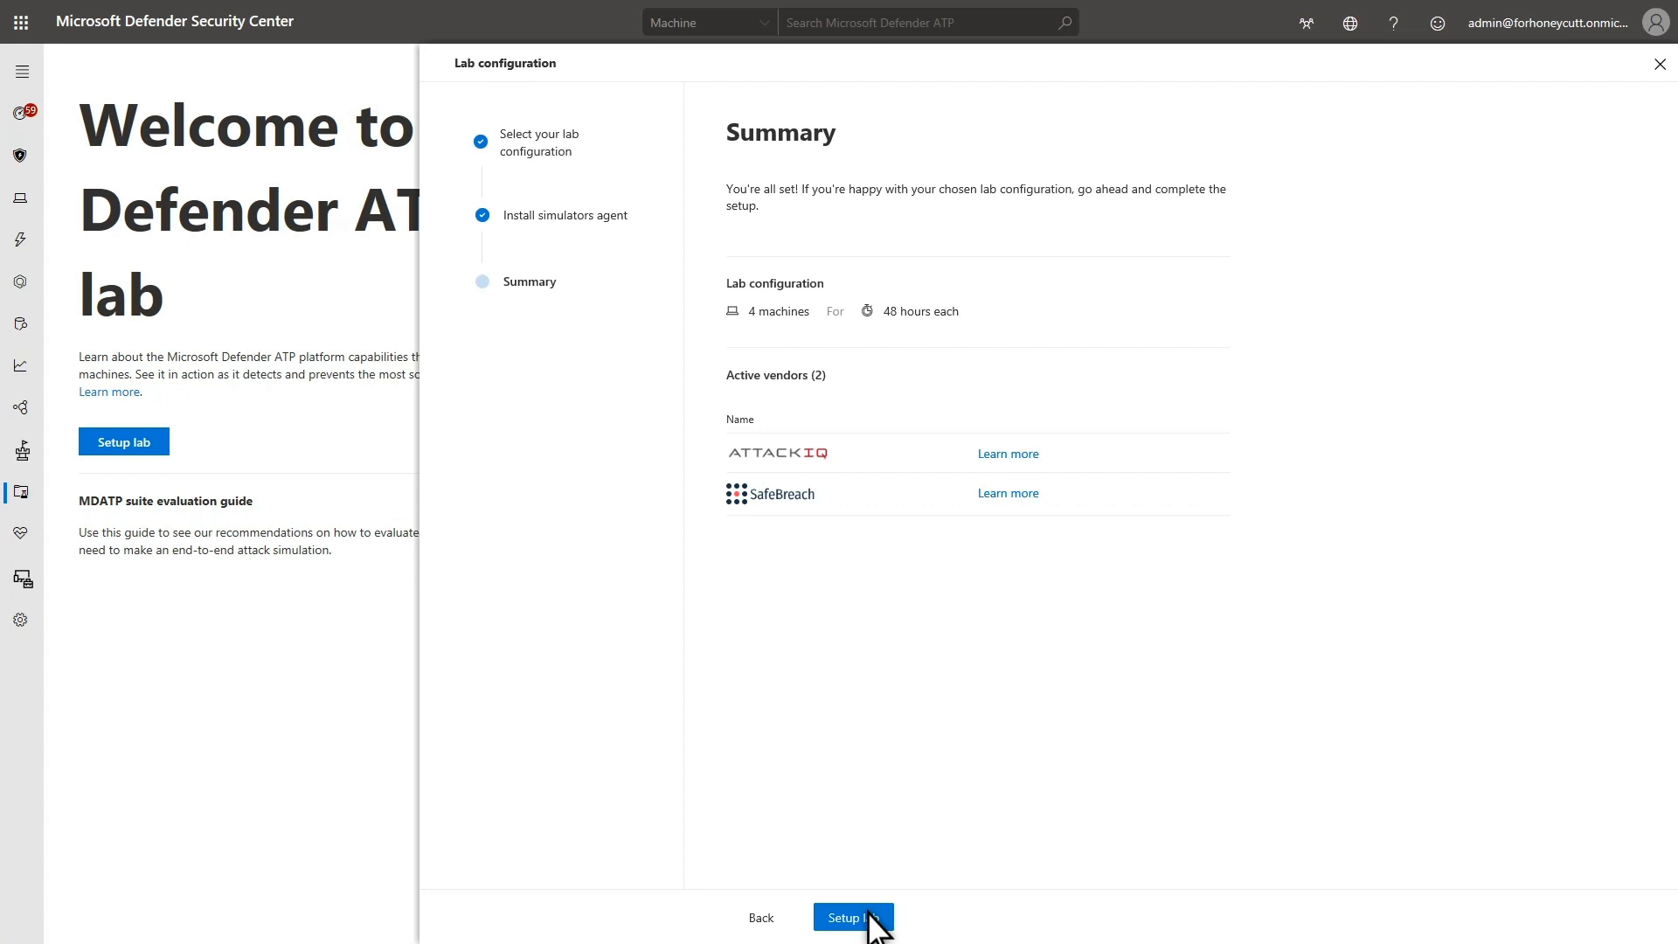
left_click(870, 917)
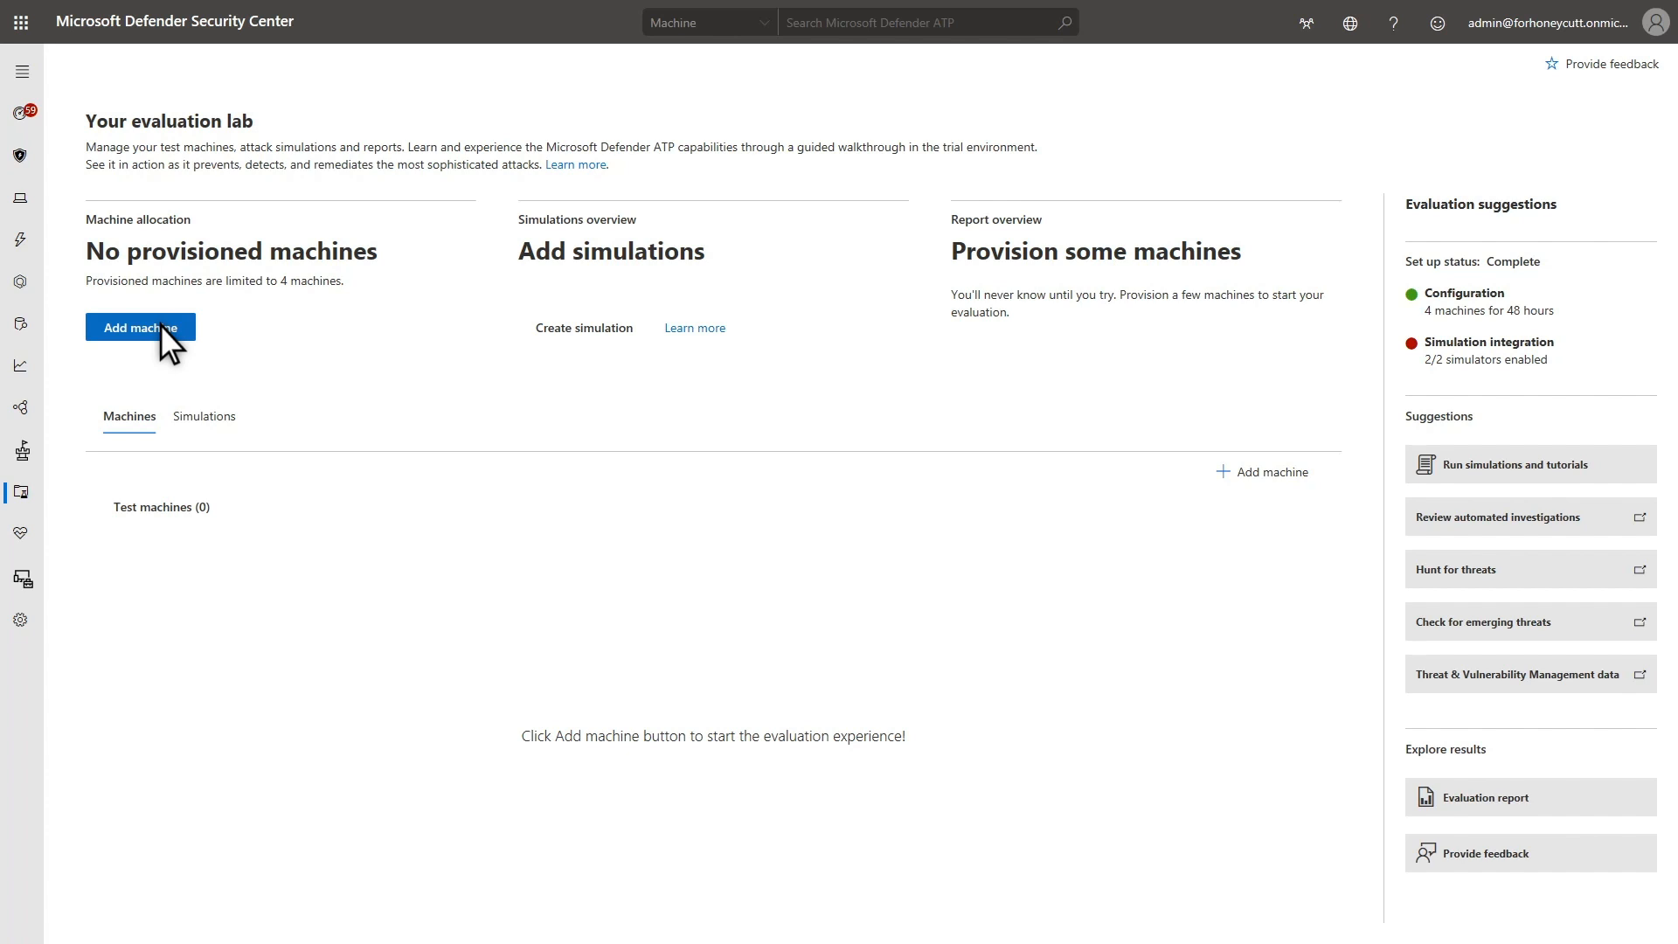
Add a Windows 10 test machine to the evaluation lab and copy its administrator password
left_click(160, 327)
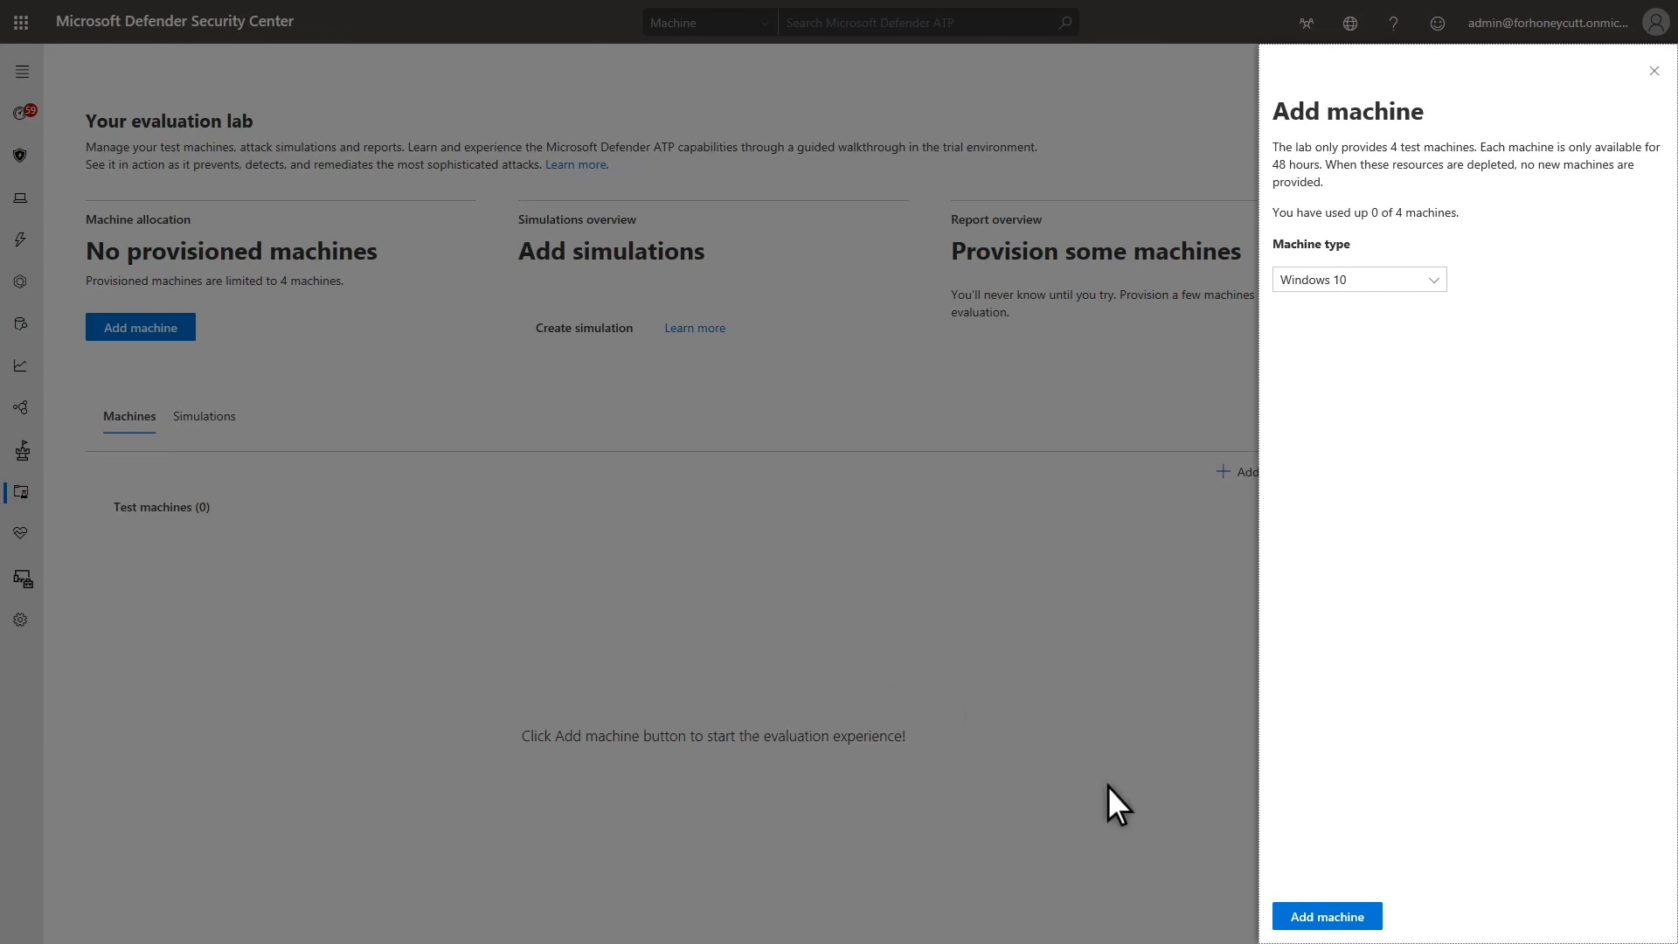
left_click(1285, 916)
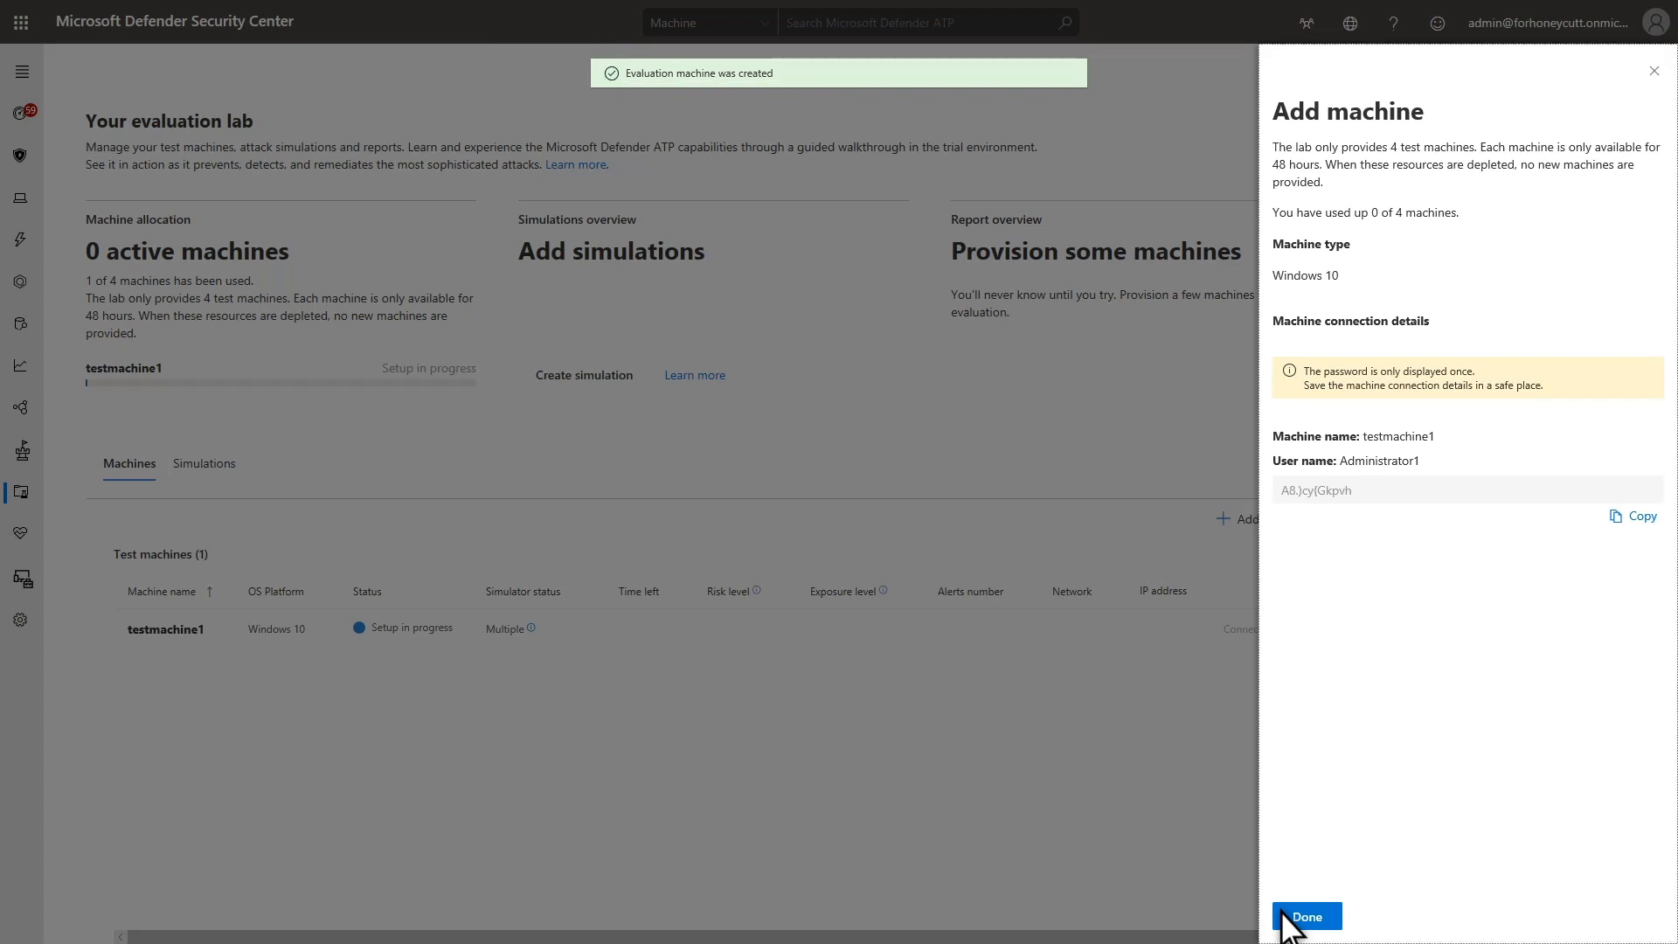
left_click(1615, 515)
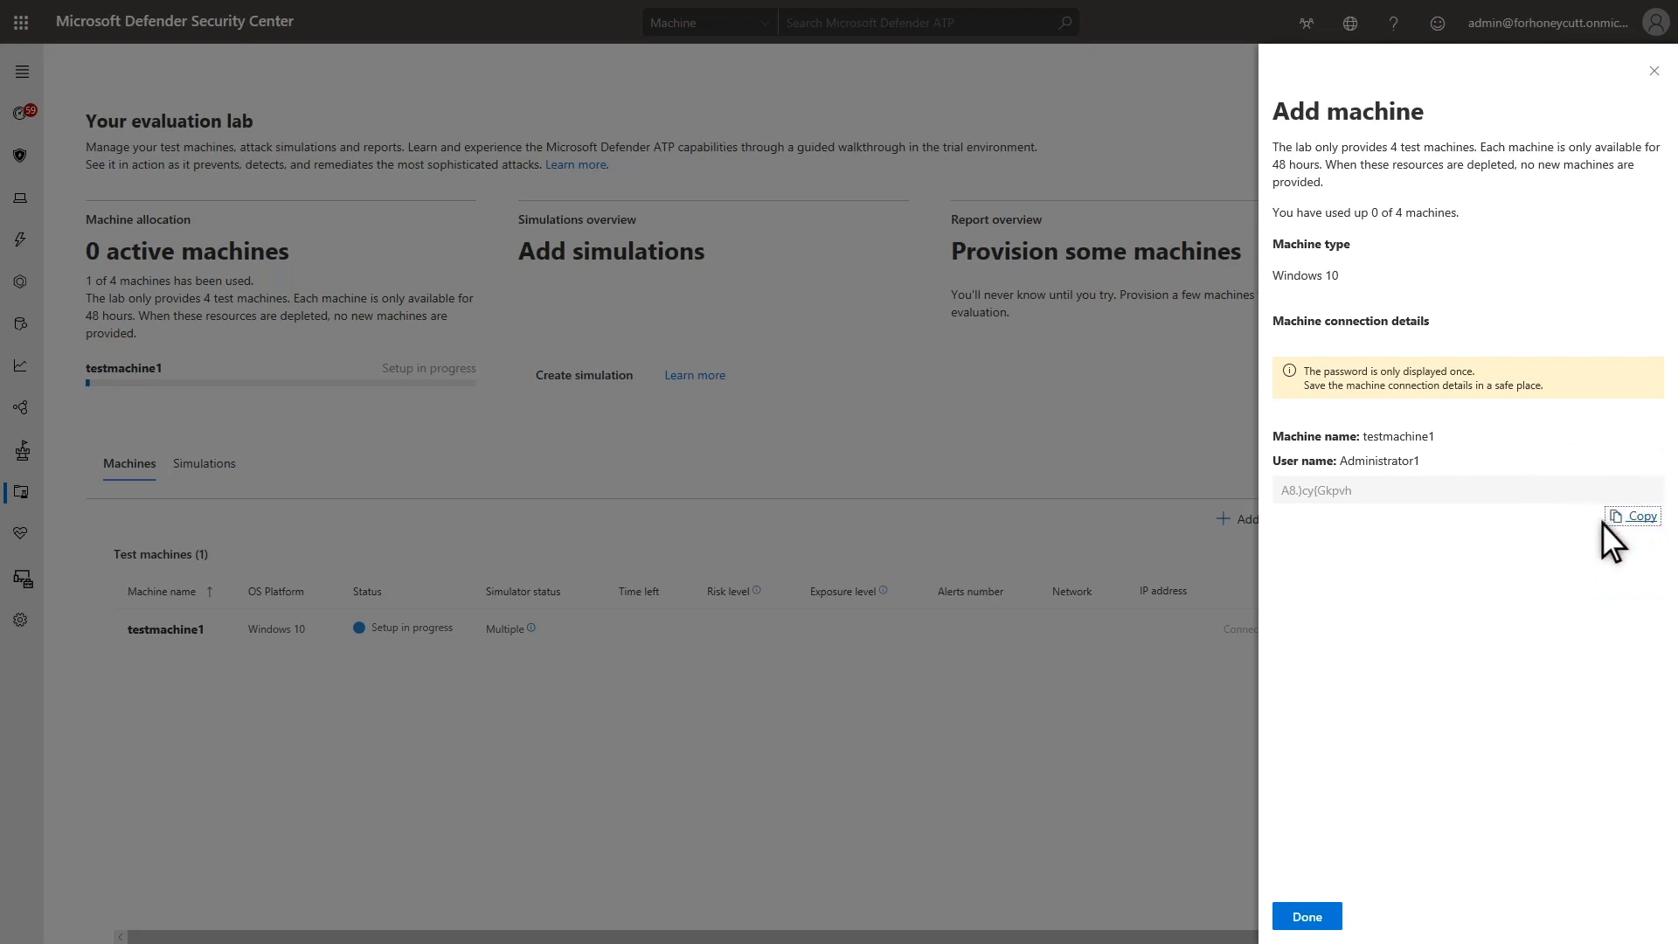
left_click(1311, 916)
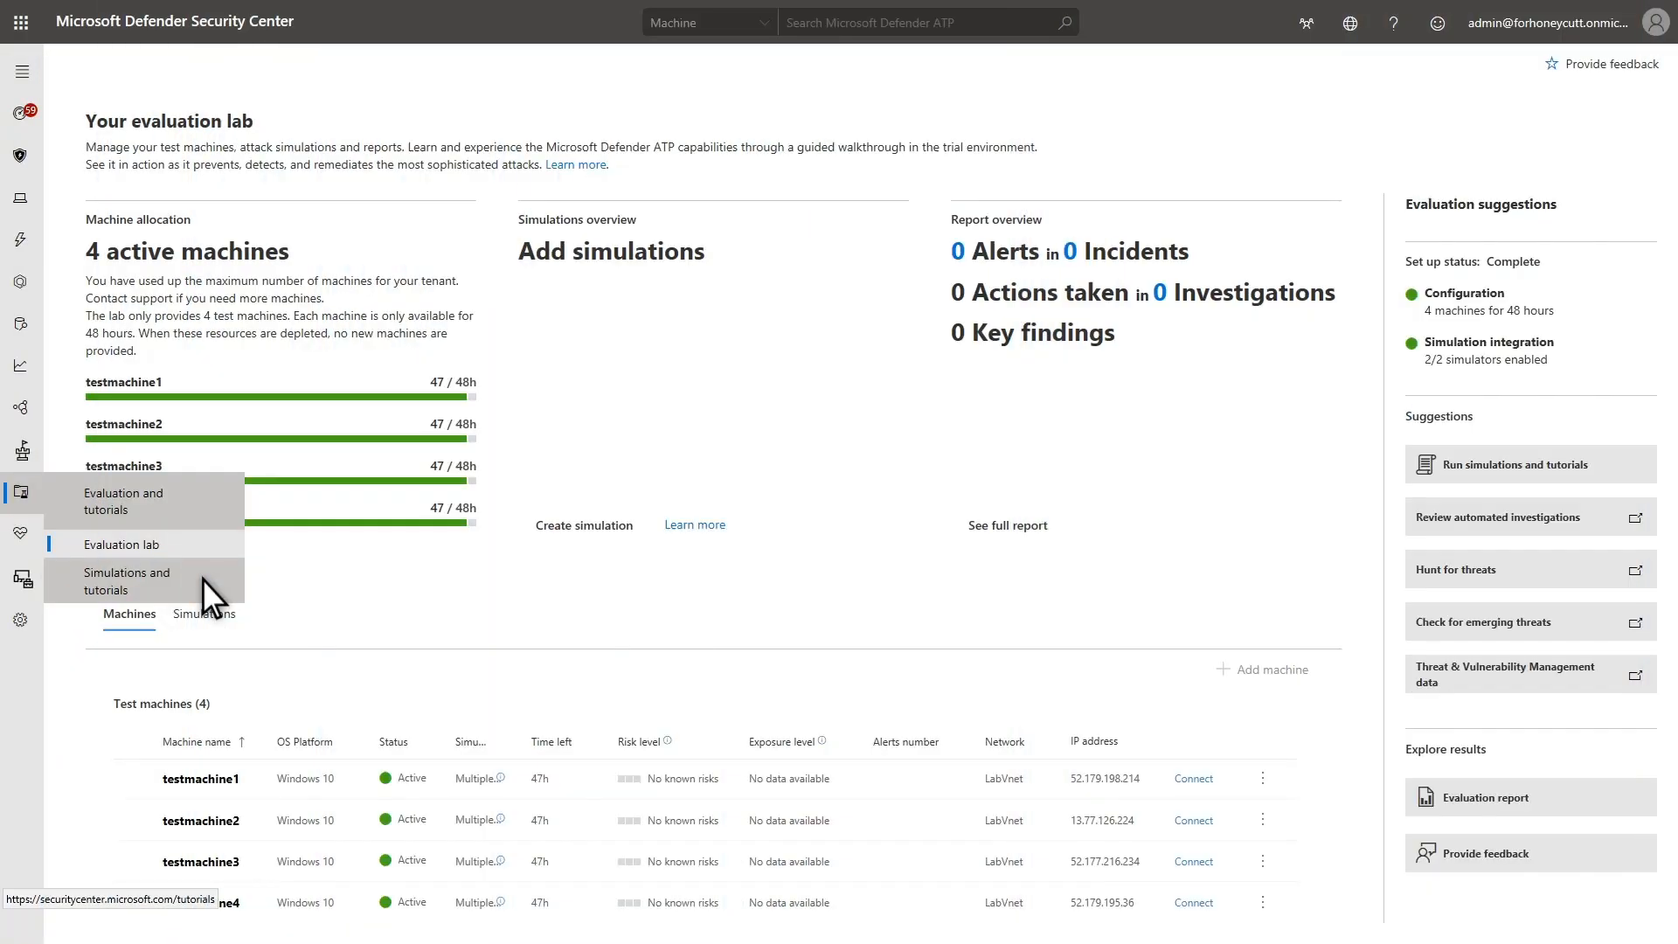
Review the tutorials and the simulations catalog, including details of AttackIQ's Persistence methods and SafeBreach's Credential Theft
left_click(202, 580)
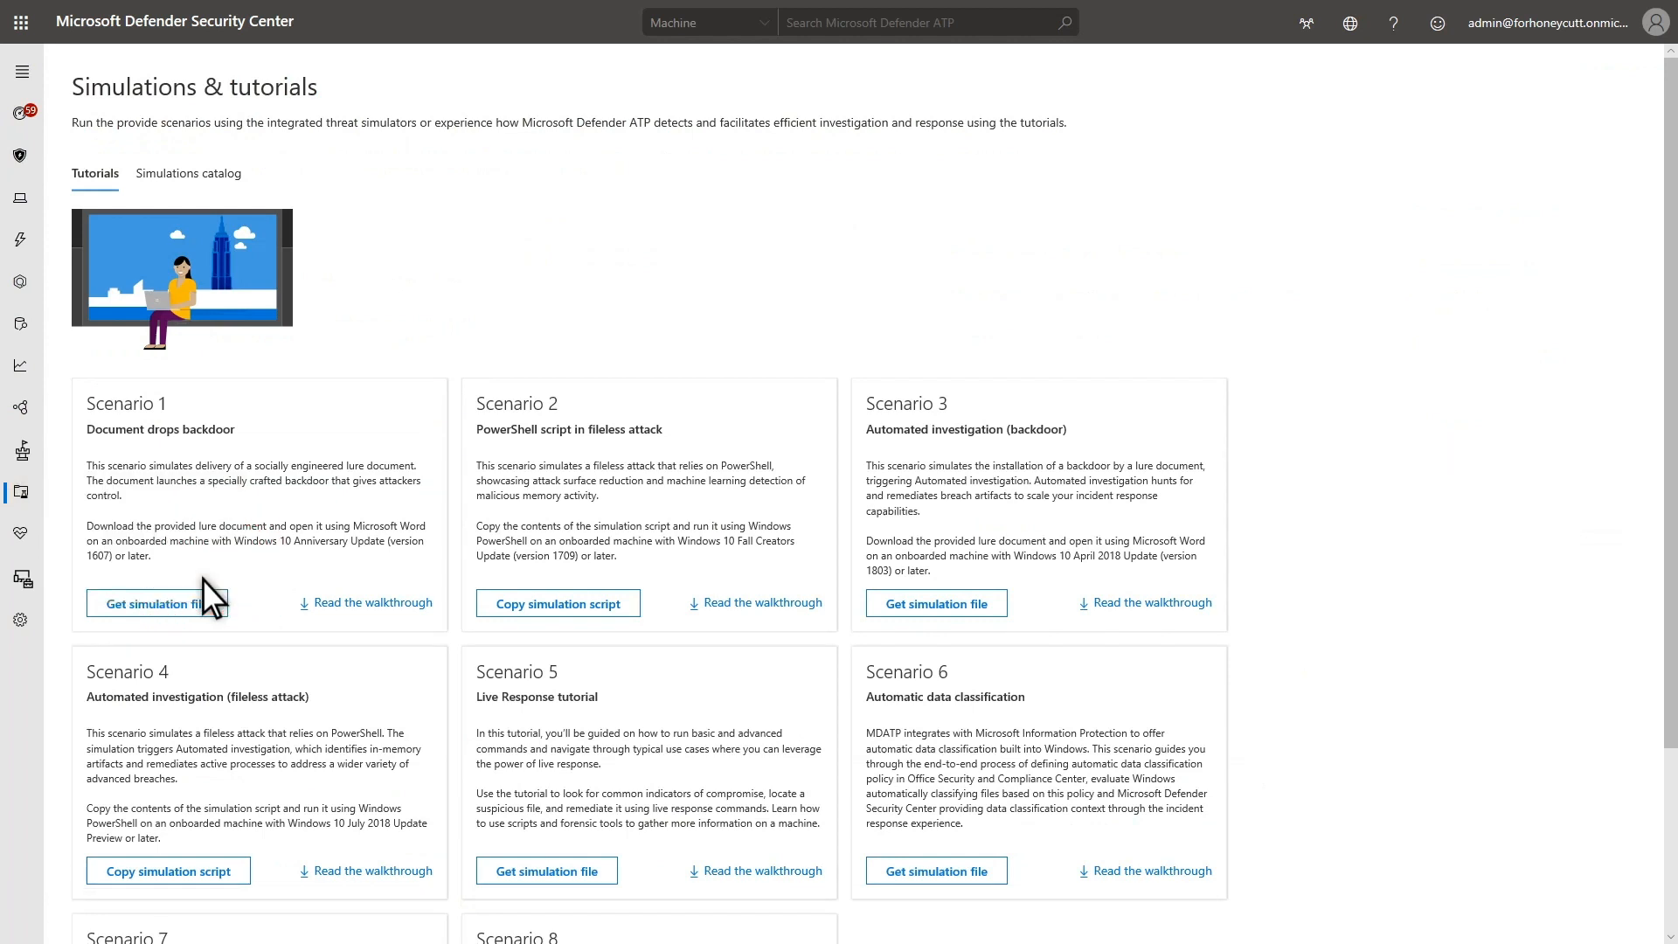
left_click(192, 173)
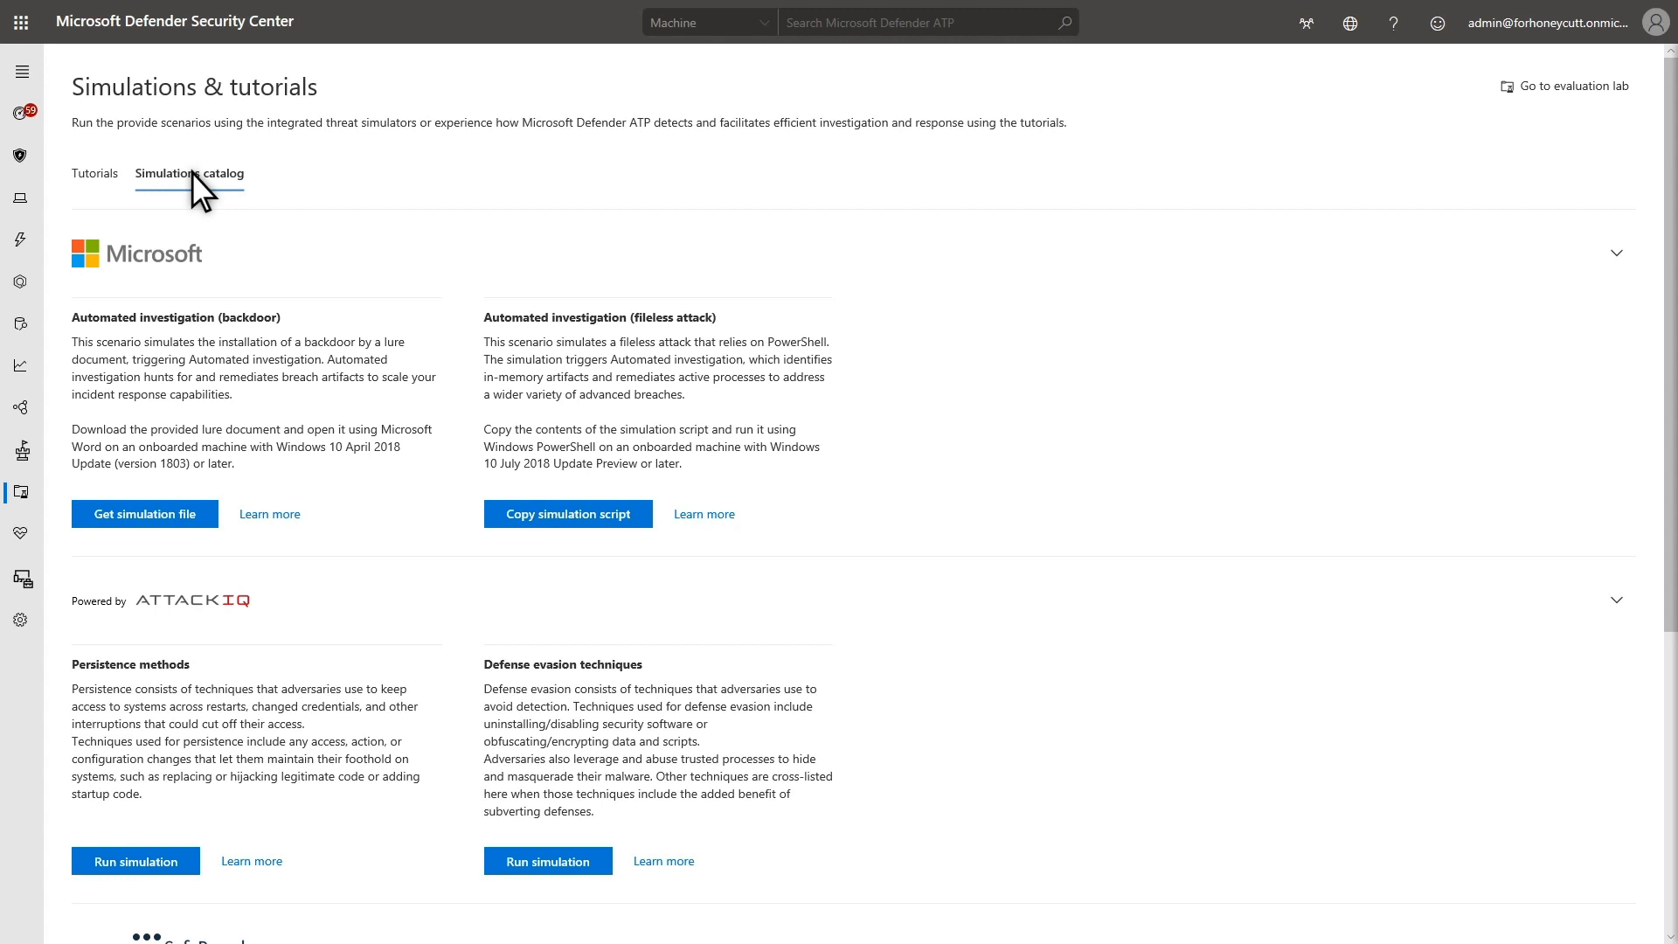
left_click(264, 861)
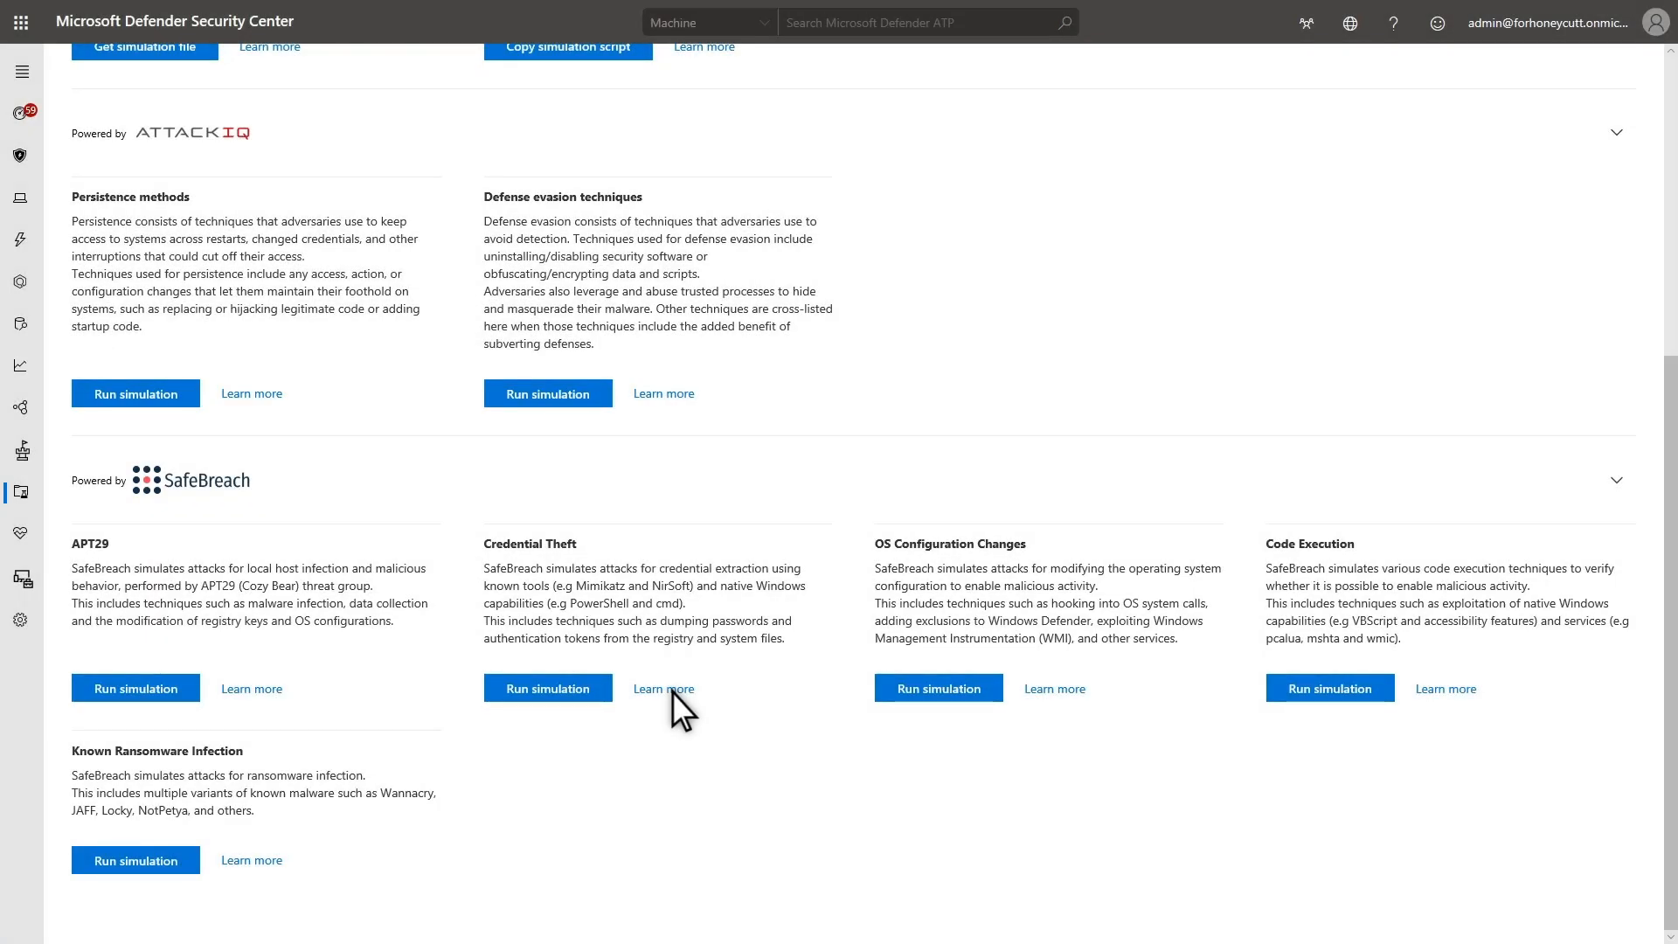
left_click(673, 690)
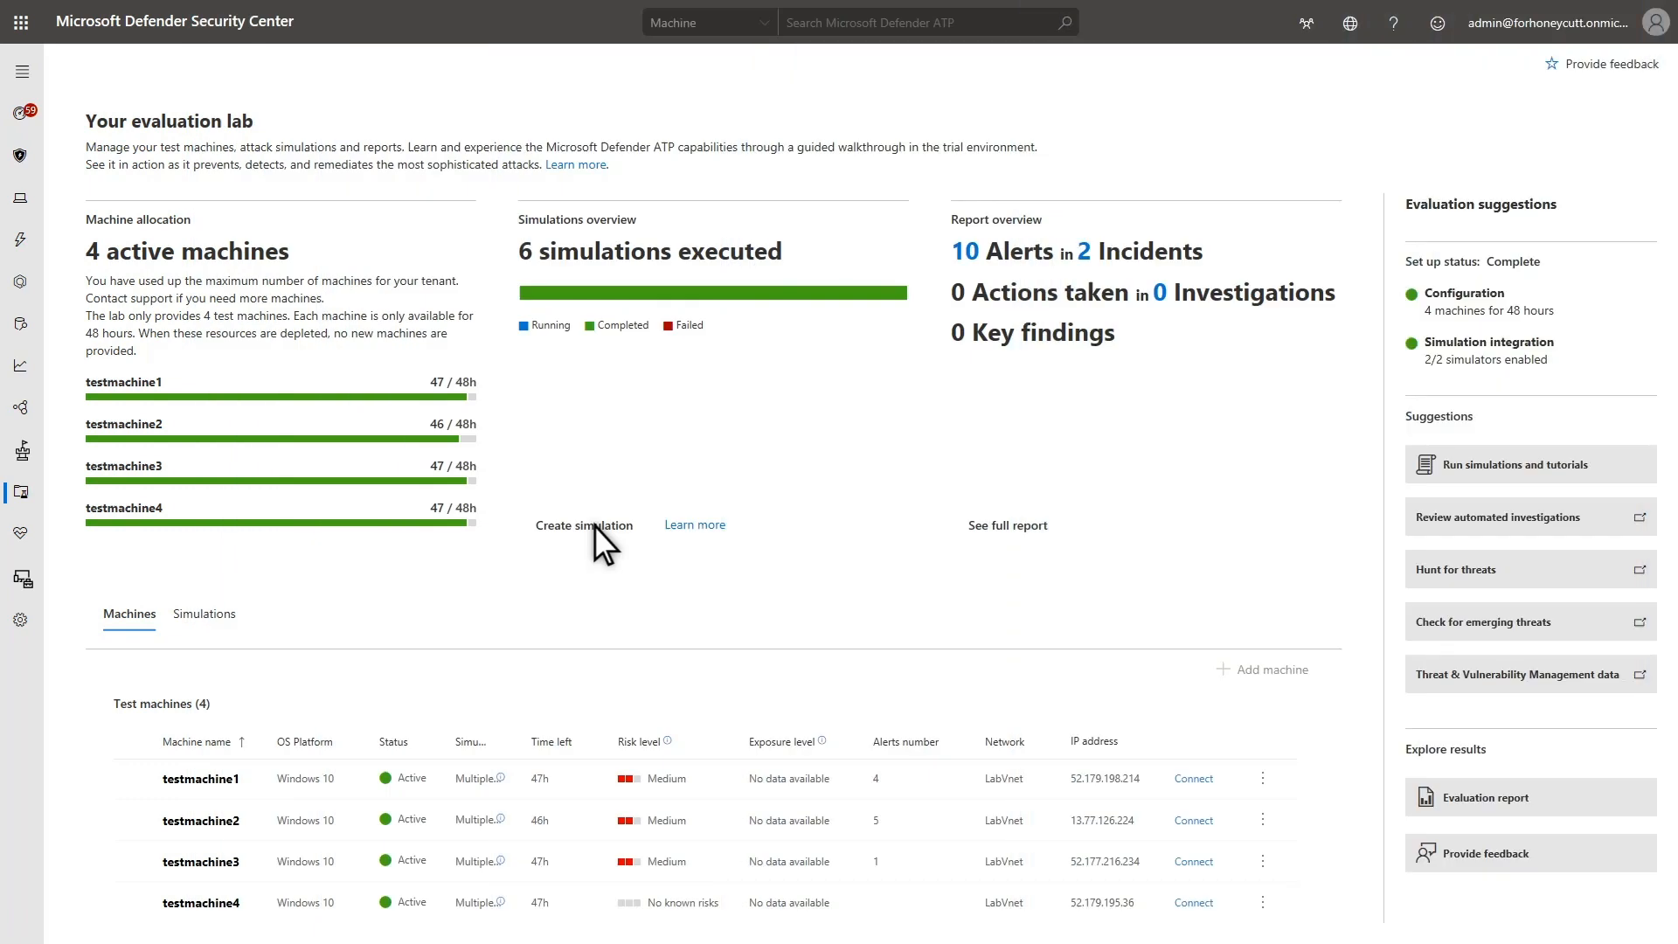
Create a SafeBreach Known Ransomware Infection simulation on testmachine4 and check the lab's simulations list
left_click(594, 526)
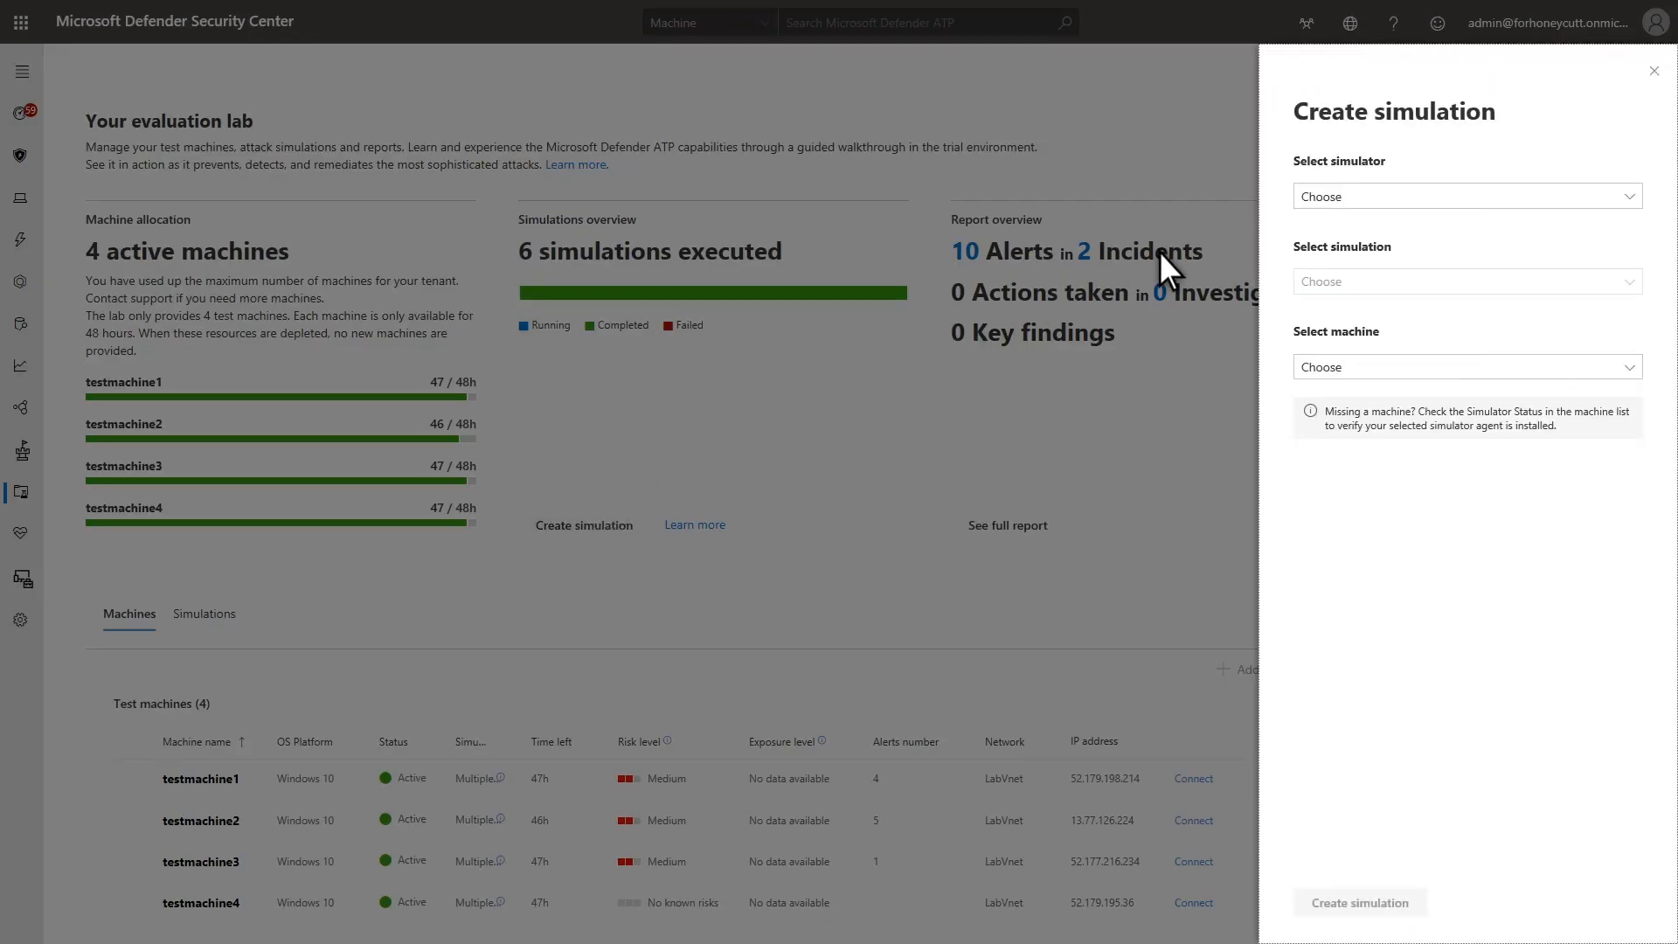
left_click(1360, 194)
left_click(1388, 282)
left_click(1388, 281)
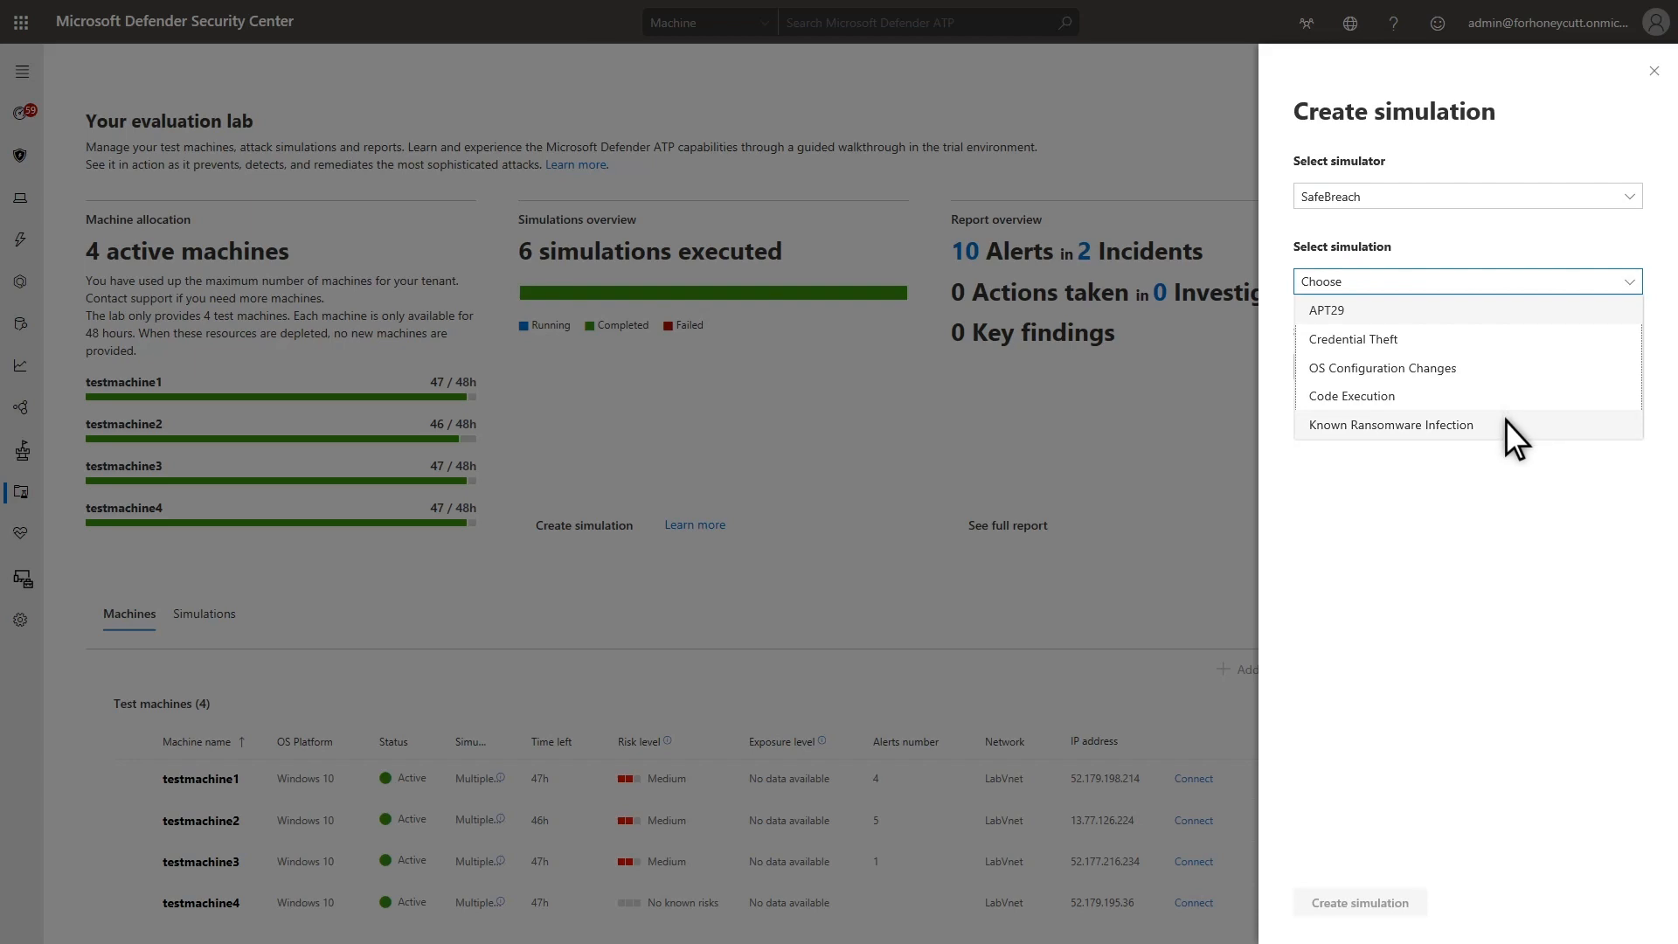
left_click(1507, 423)
left_click(1393, 365)
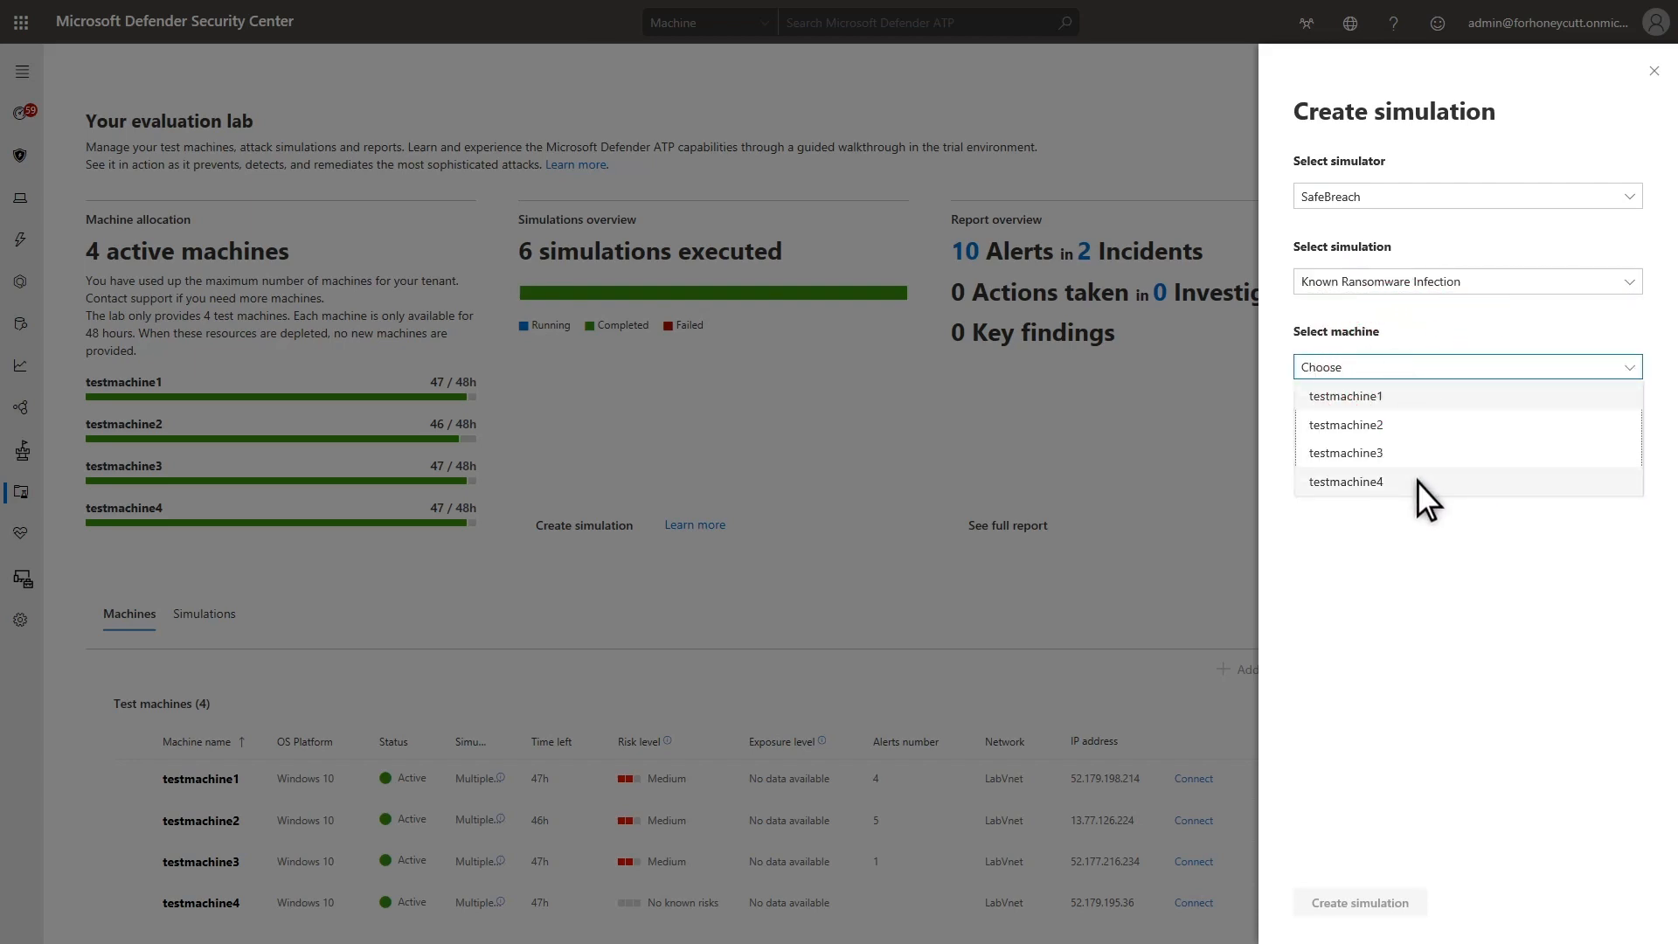
left_click(1418, 481)
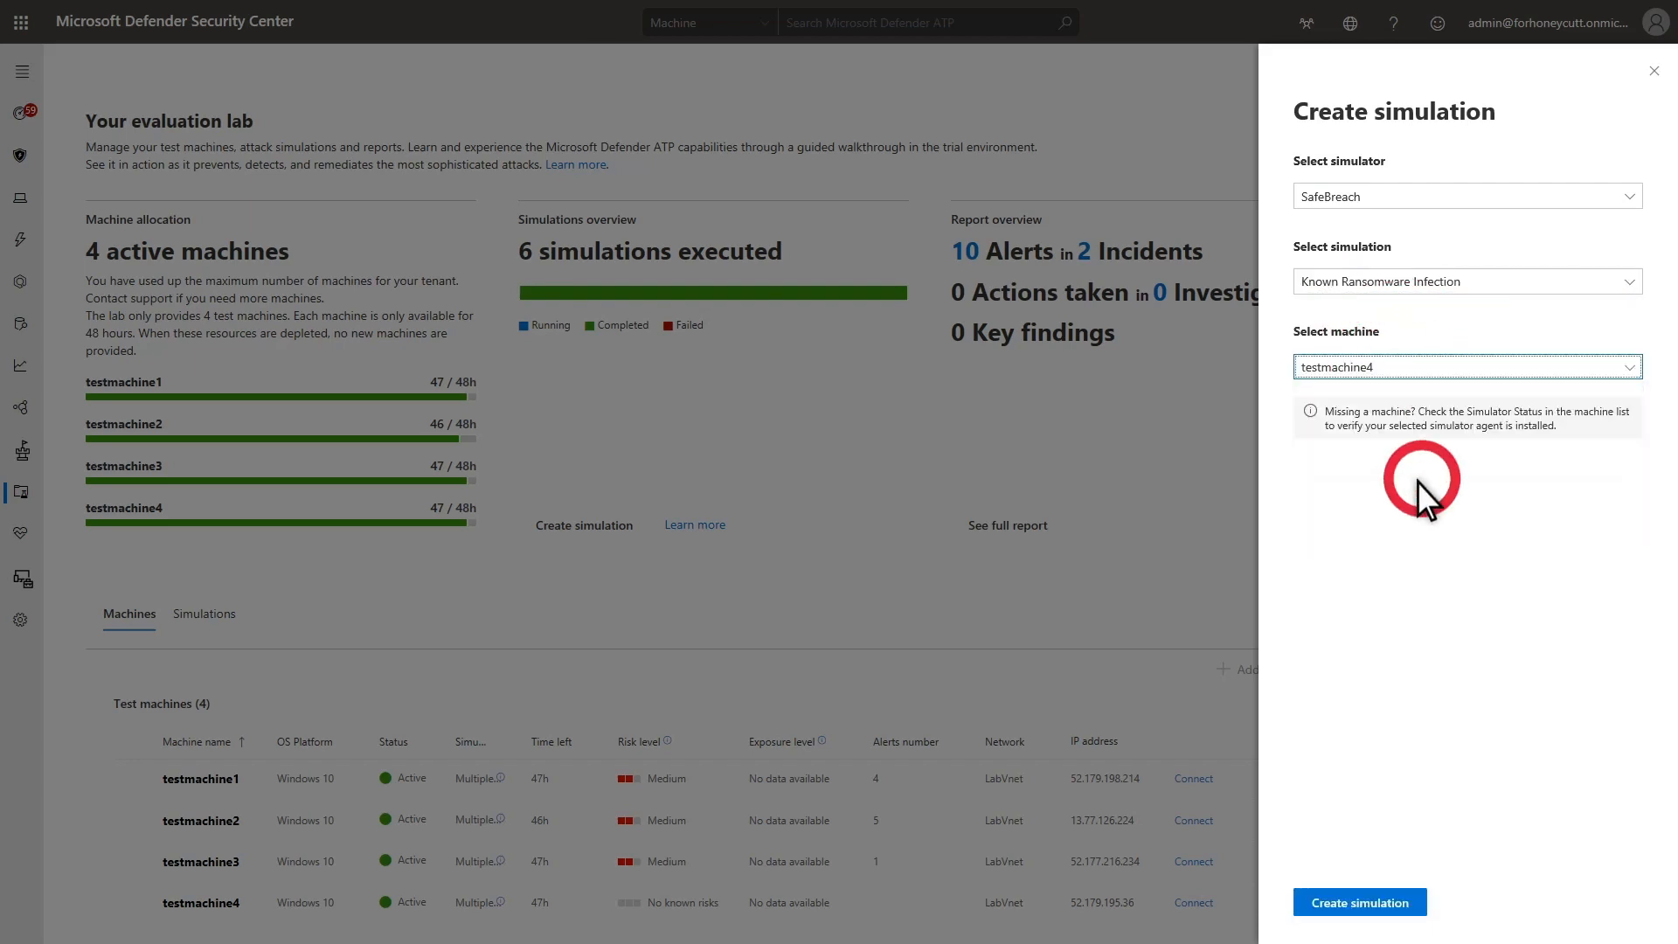
left_click(1382, 902)
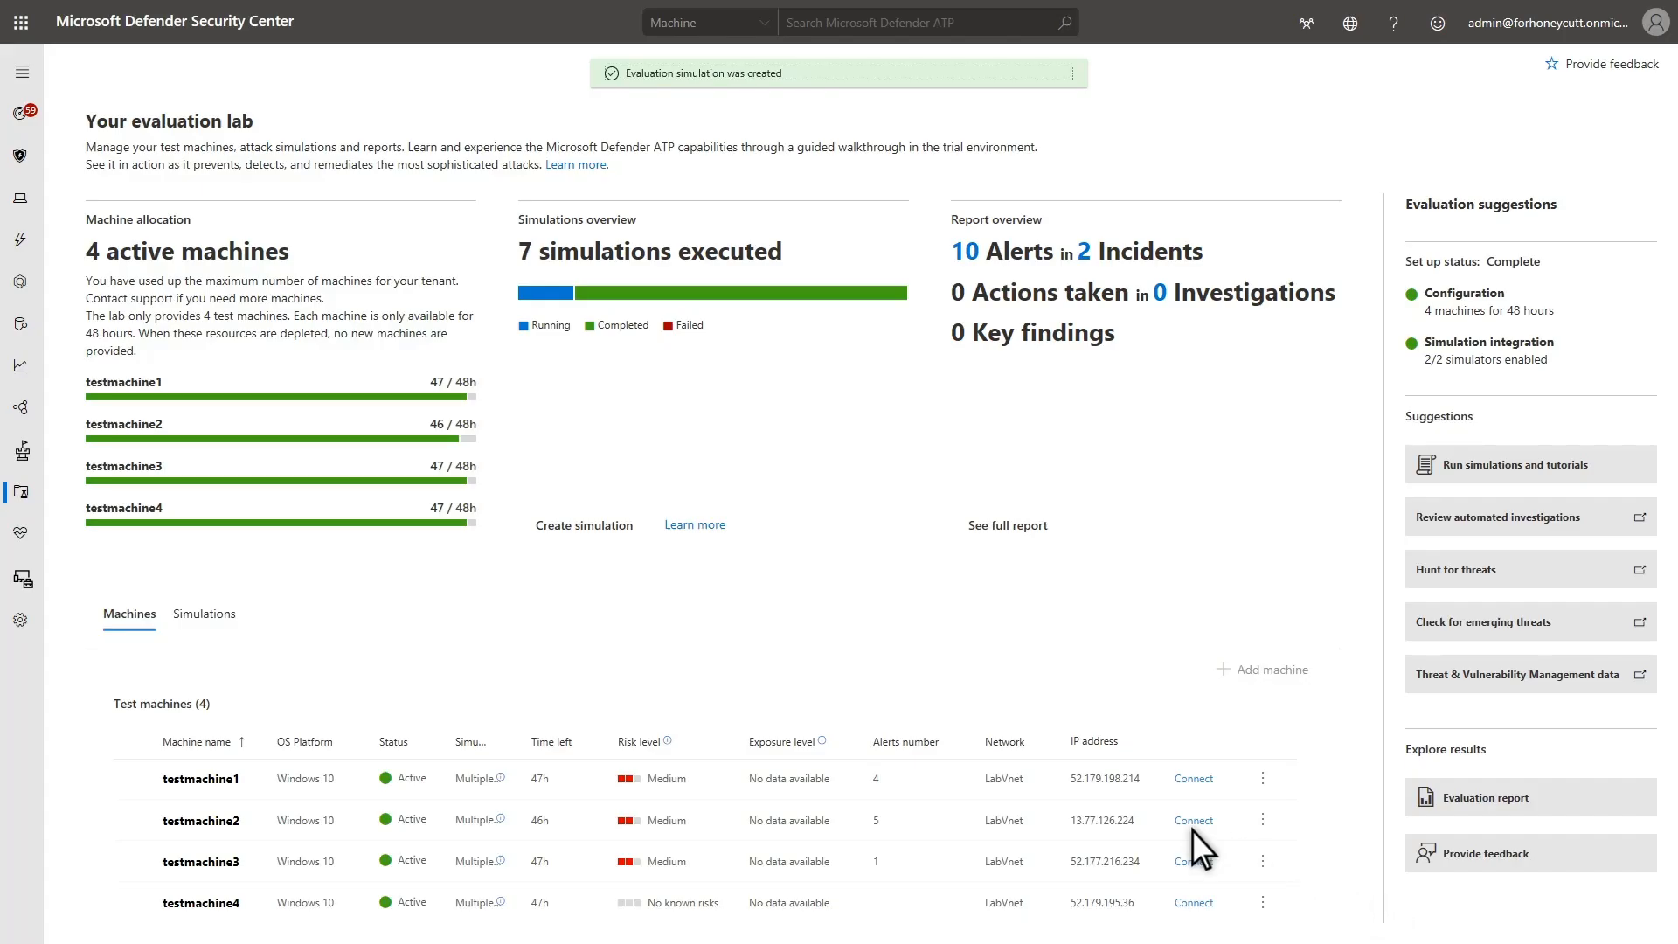
left_click(213, 615)
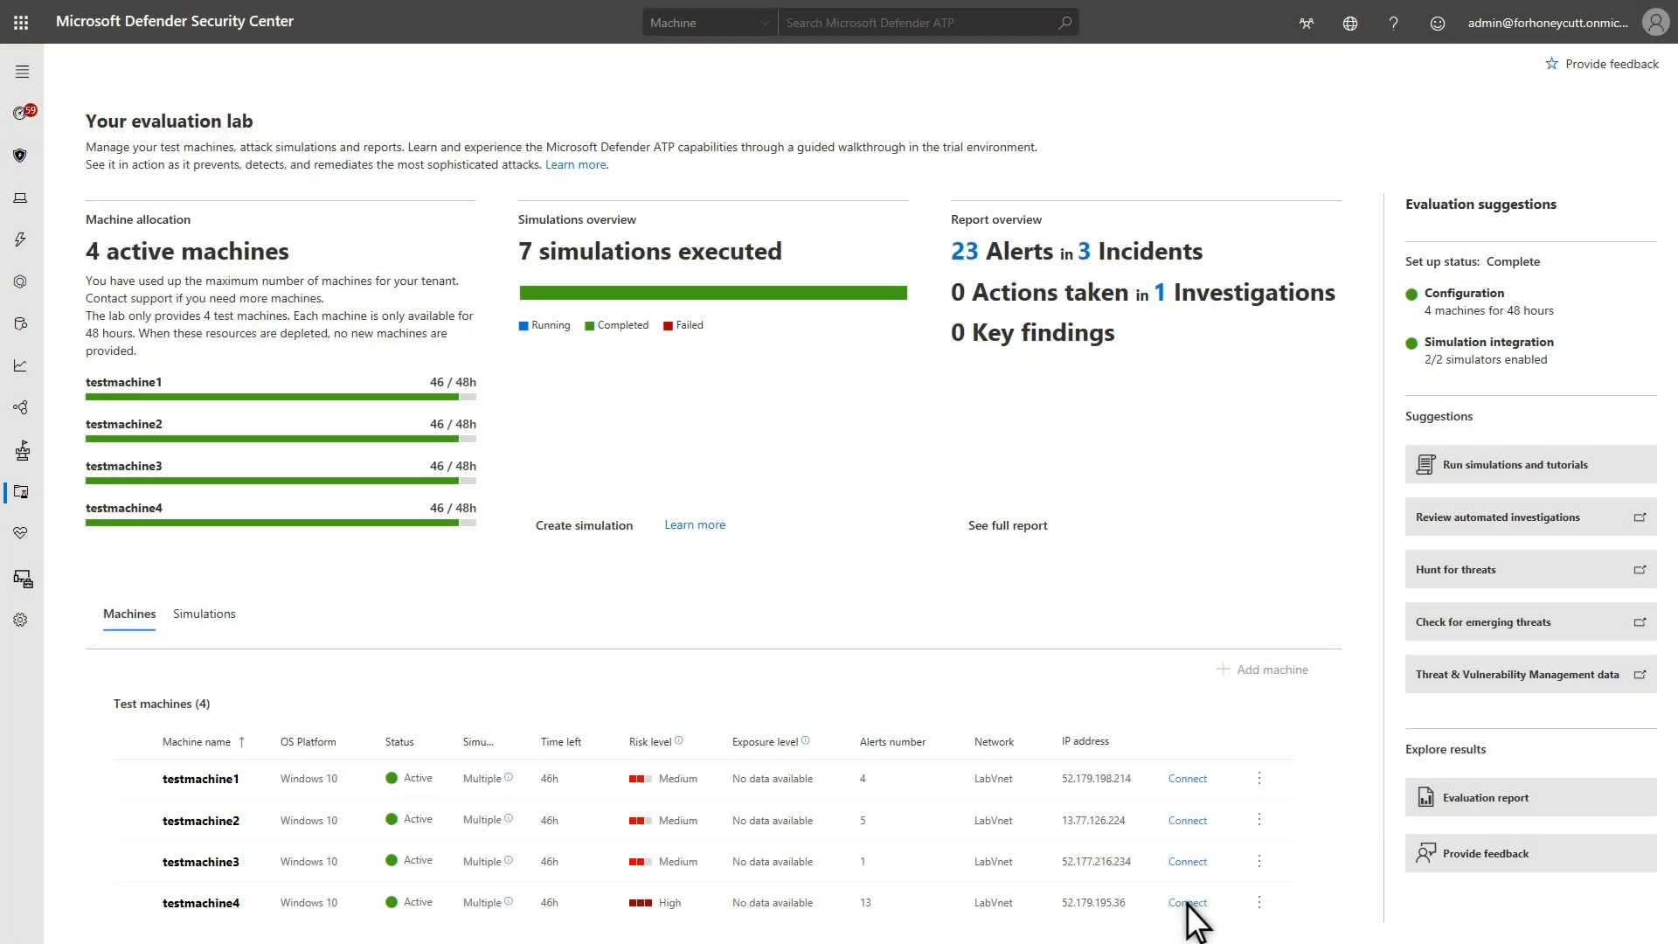
Connect to testmachine4 by remote desktop and examine its Windows Security ransomware notifications
left_click(1186, 902)
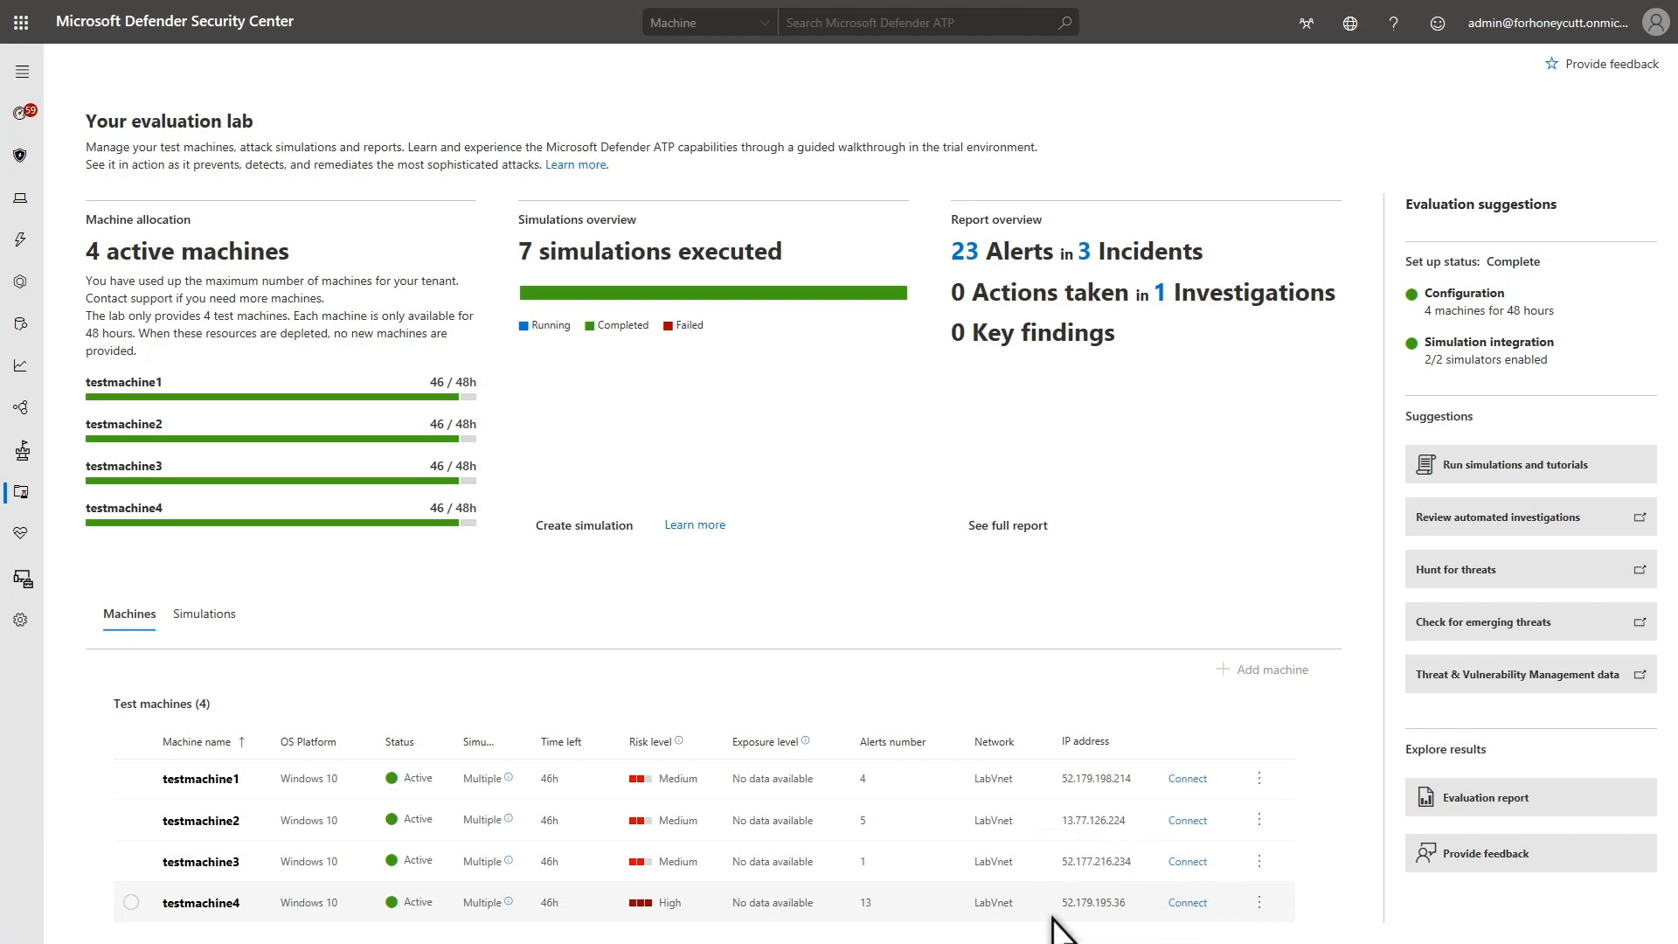
left_click(872, 914)
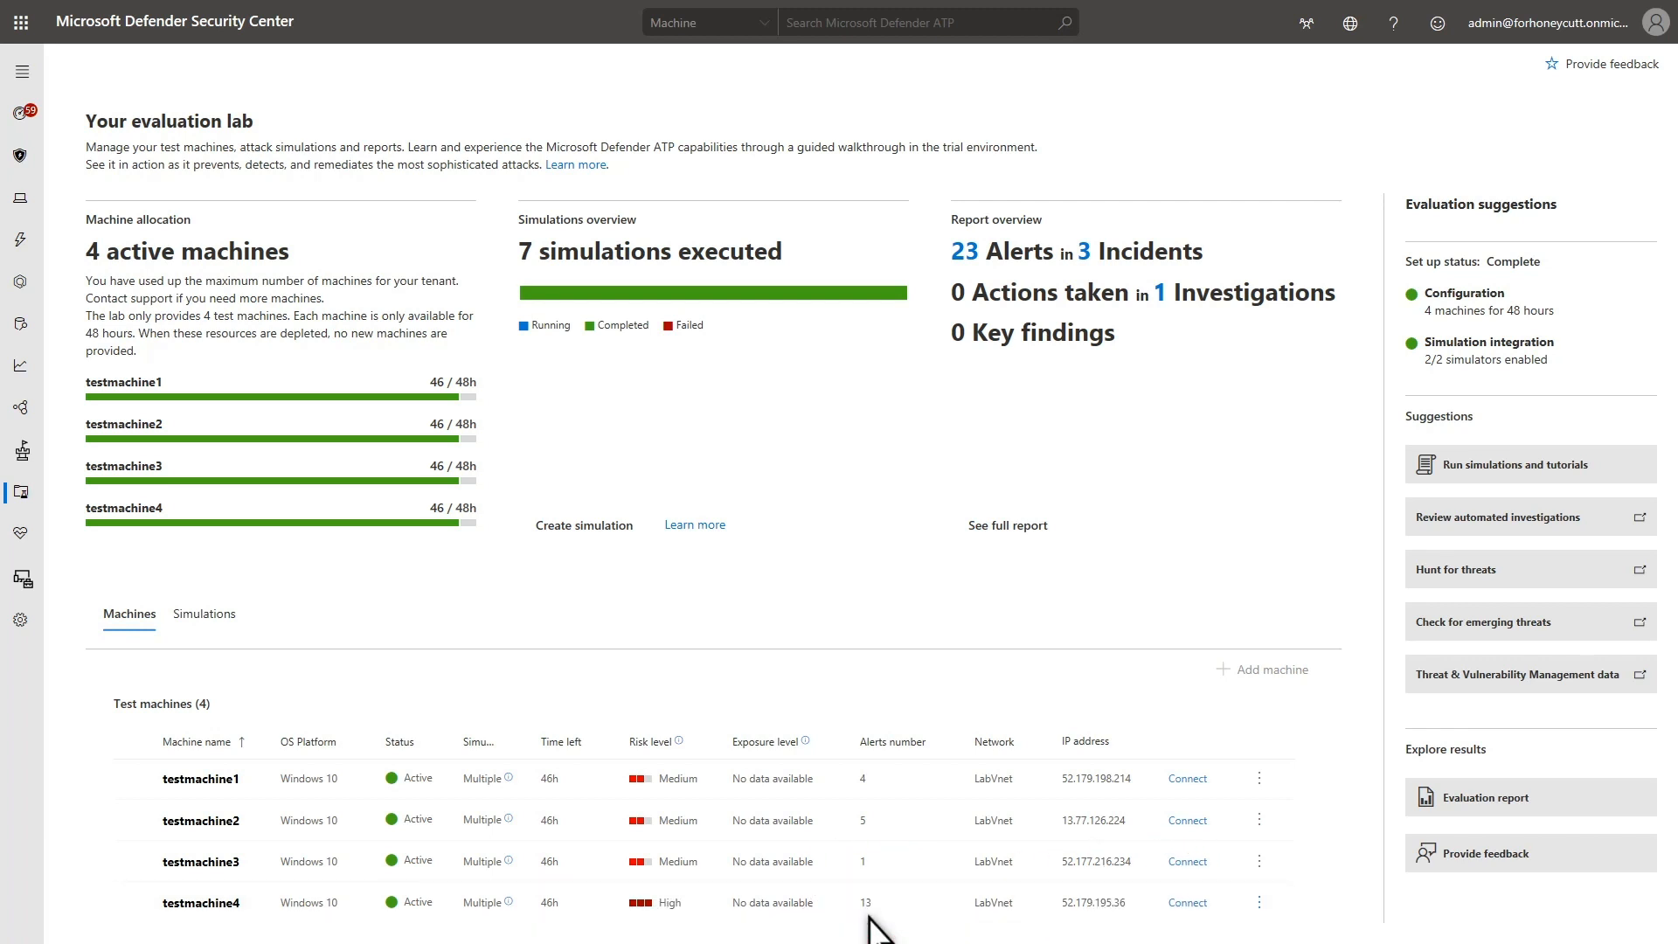
left_click(958, 556)
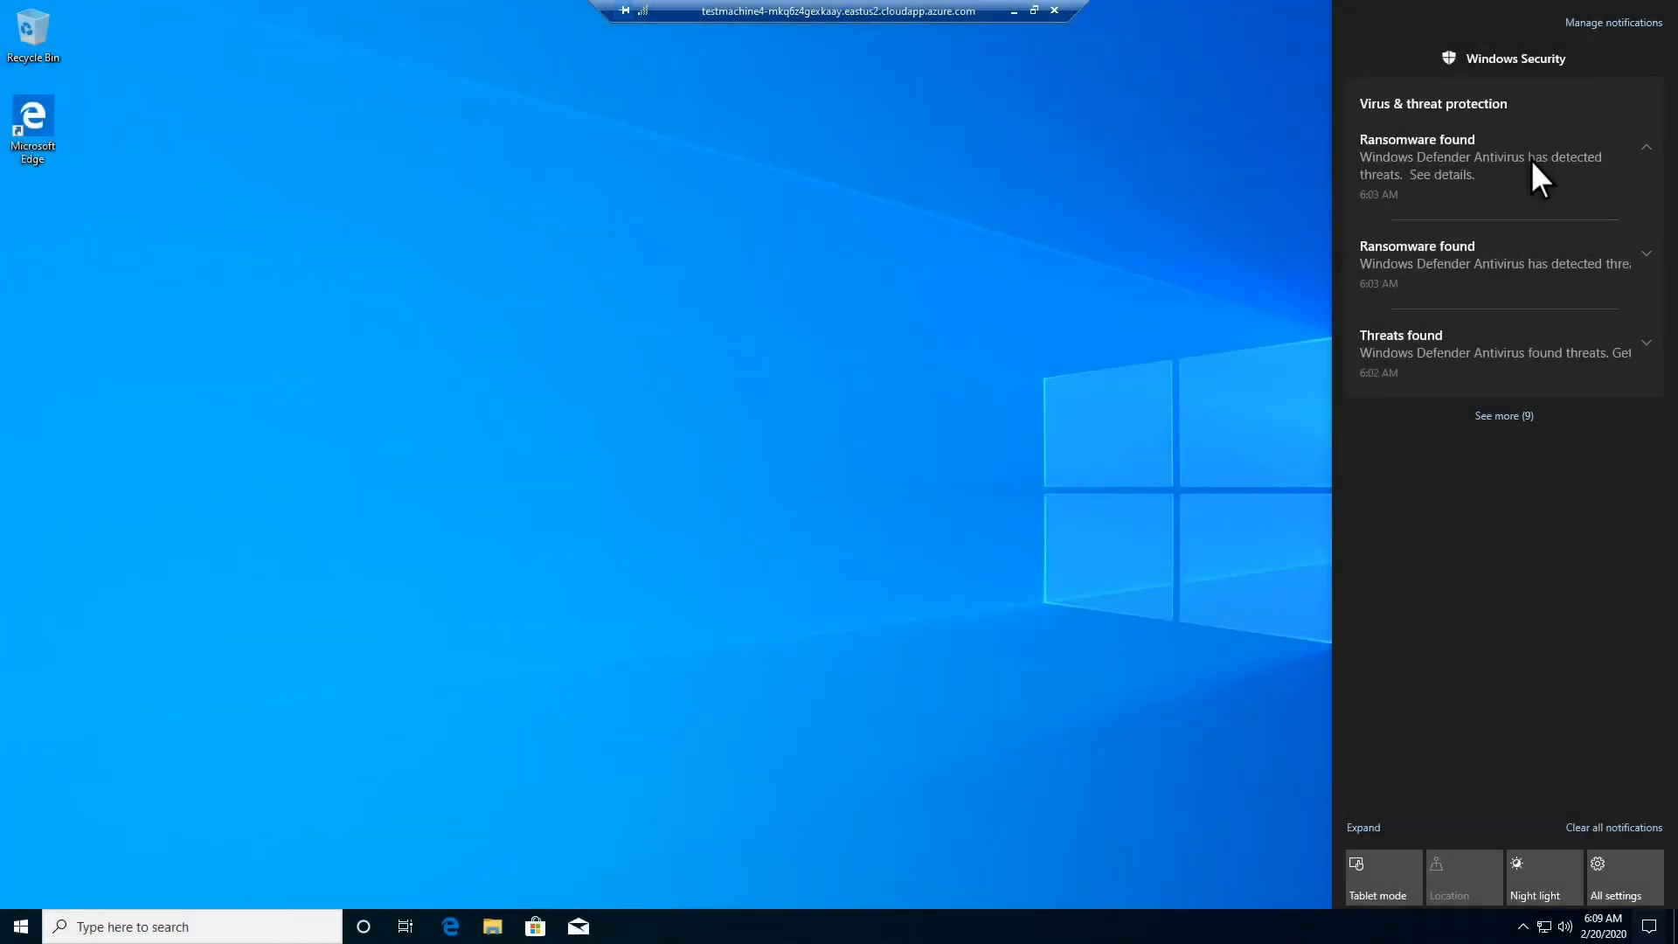
left_click(1531, 160)
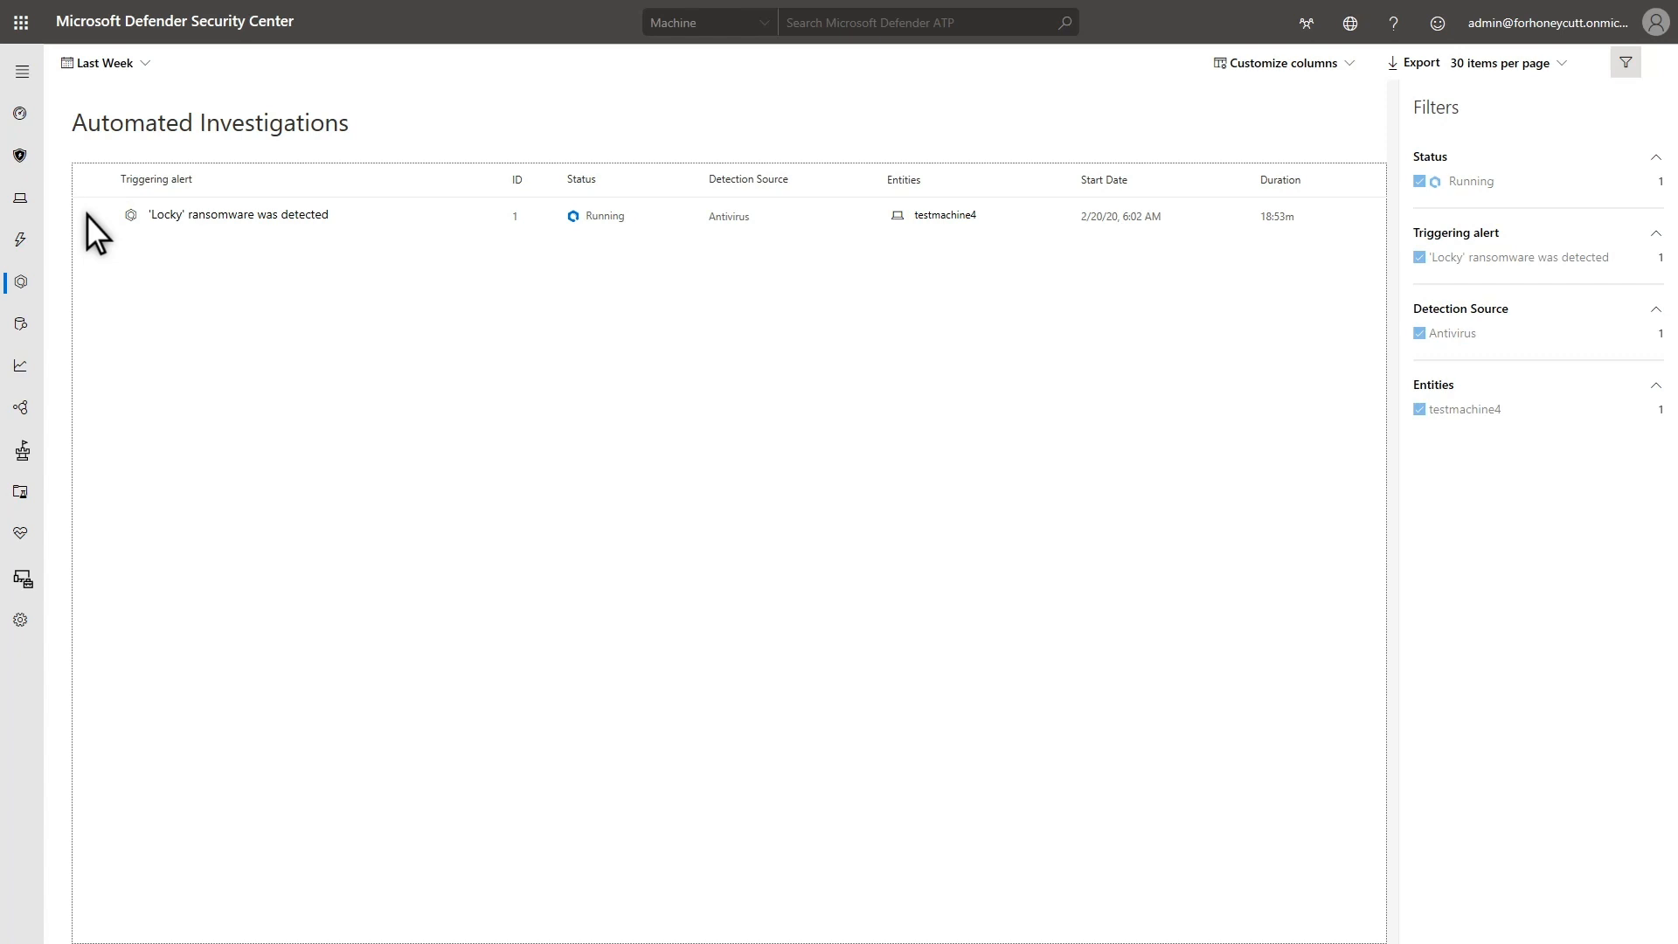
Open the investigation page for the 'Locky' ransomware alert and examine its alerts, machines and evidence
left_click(88, 215)
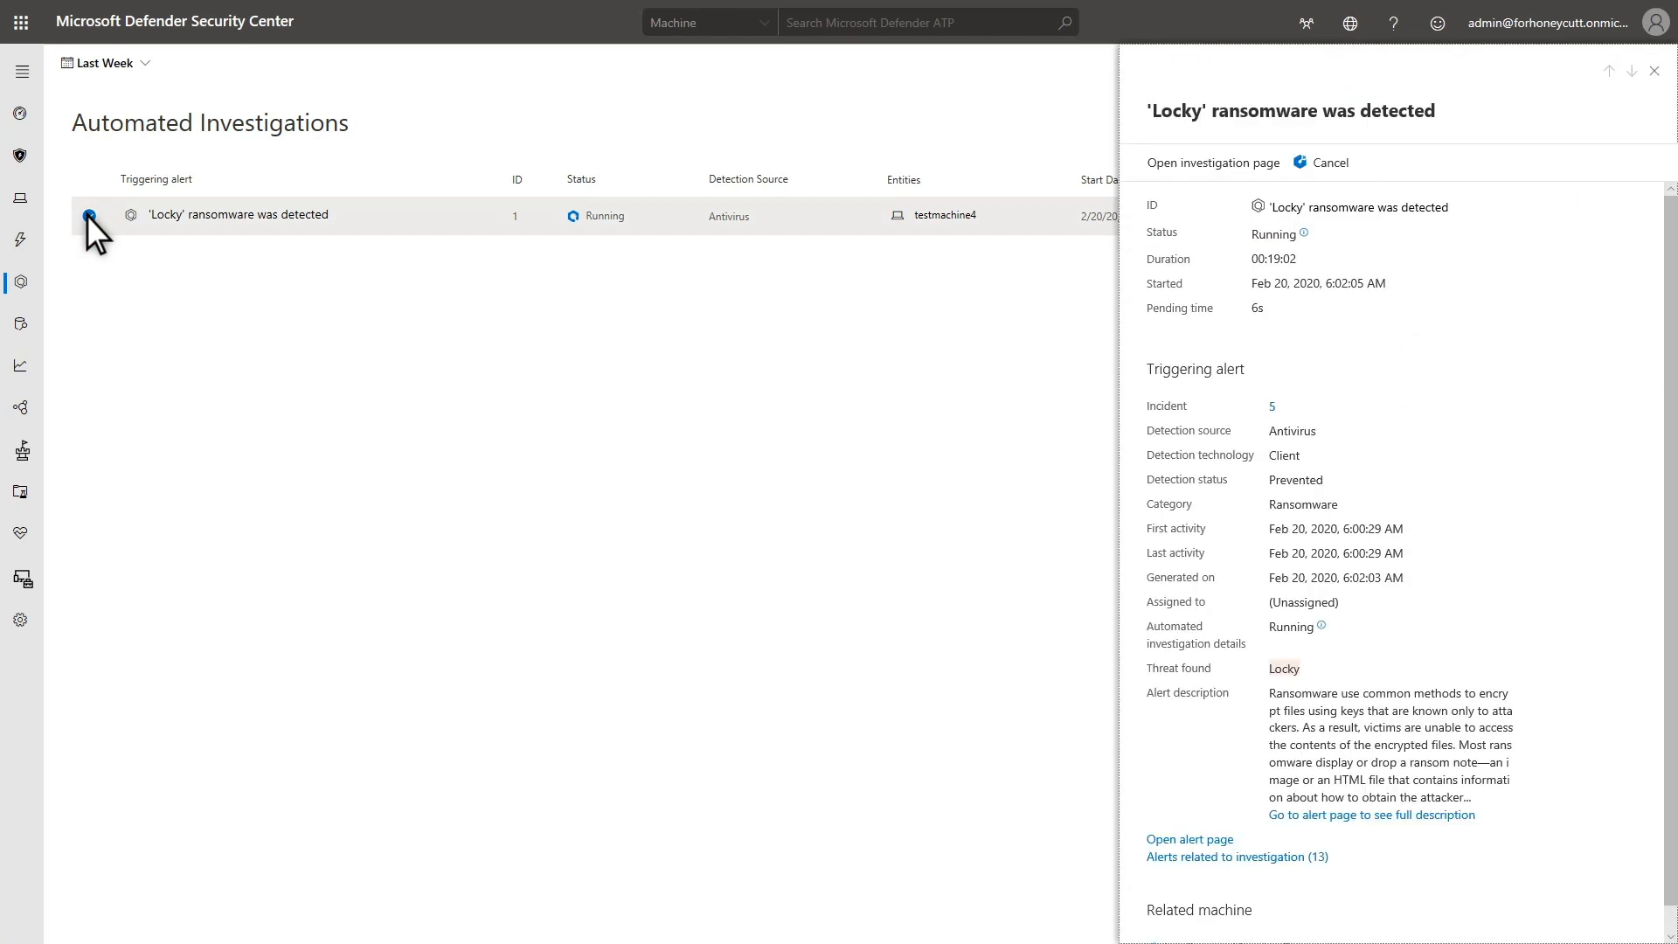
left_click(1236, 163)
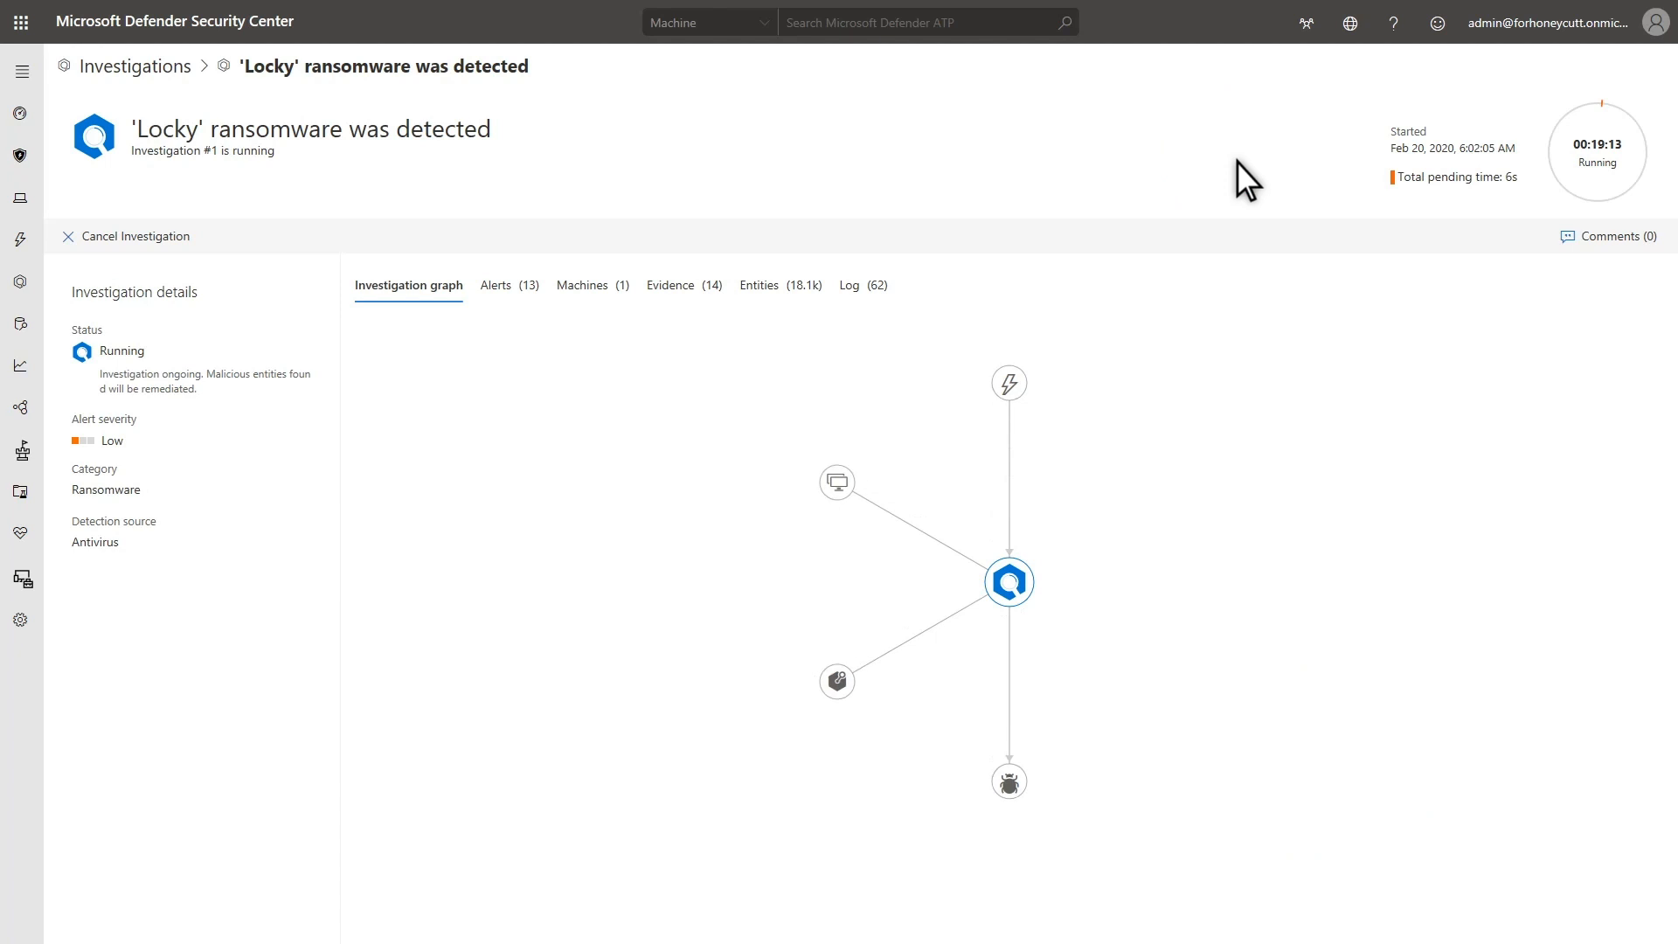
left_click(513, 284)
left_click(607, 285)
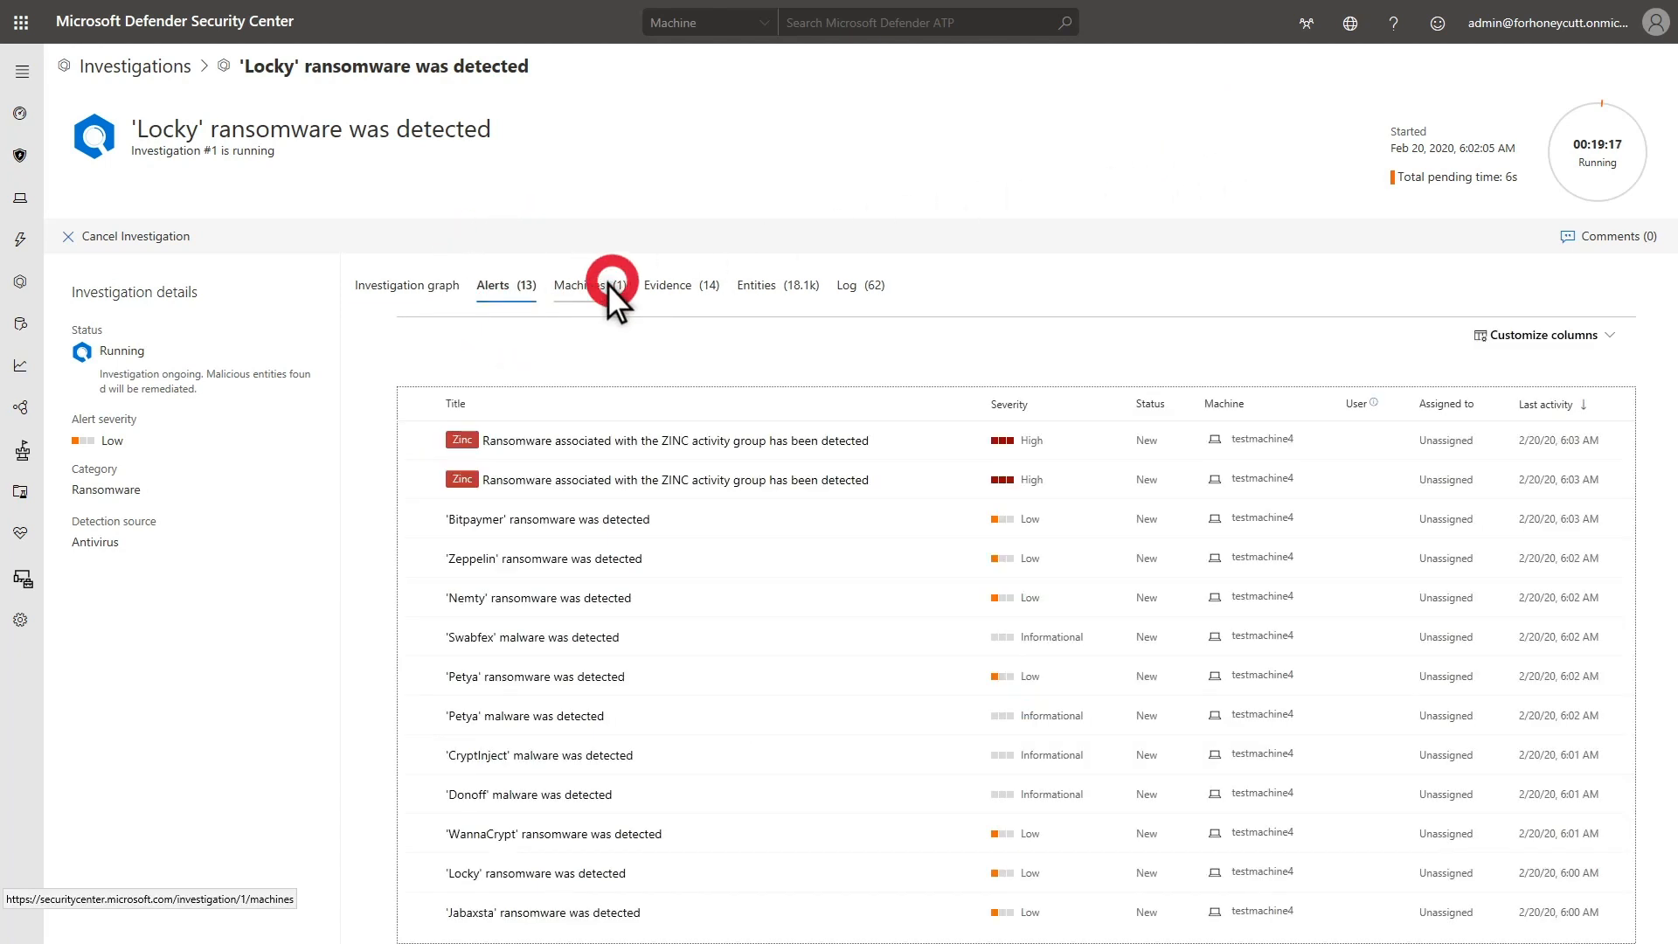
left_click(692, 284)
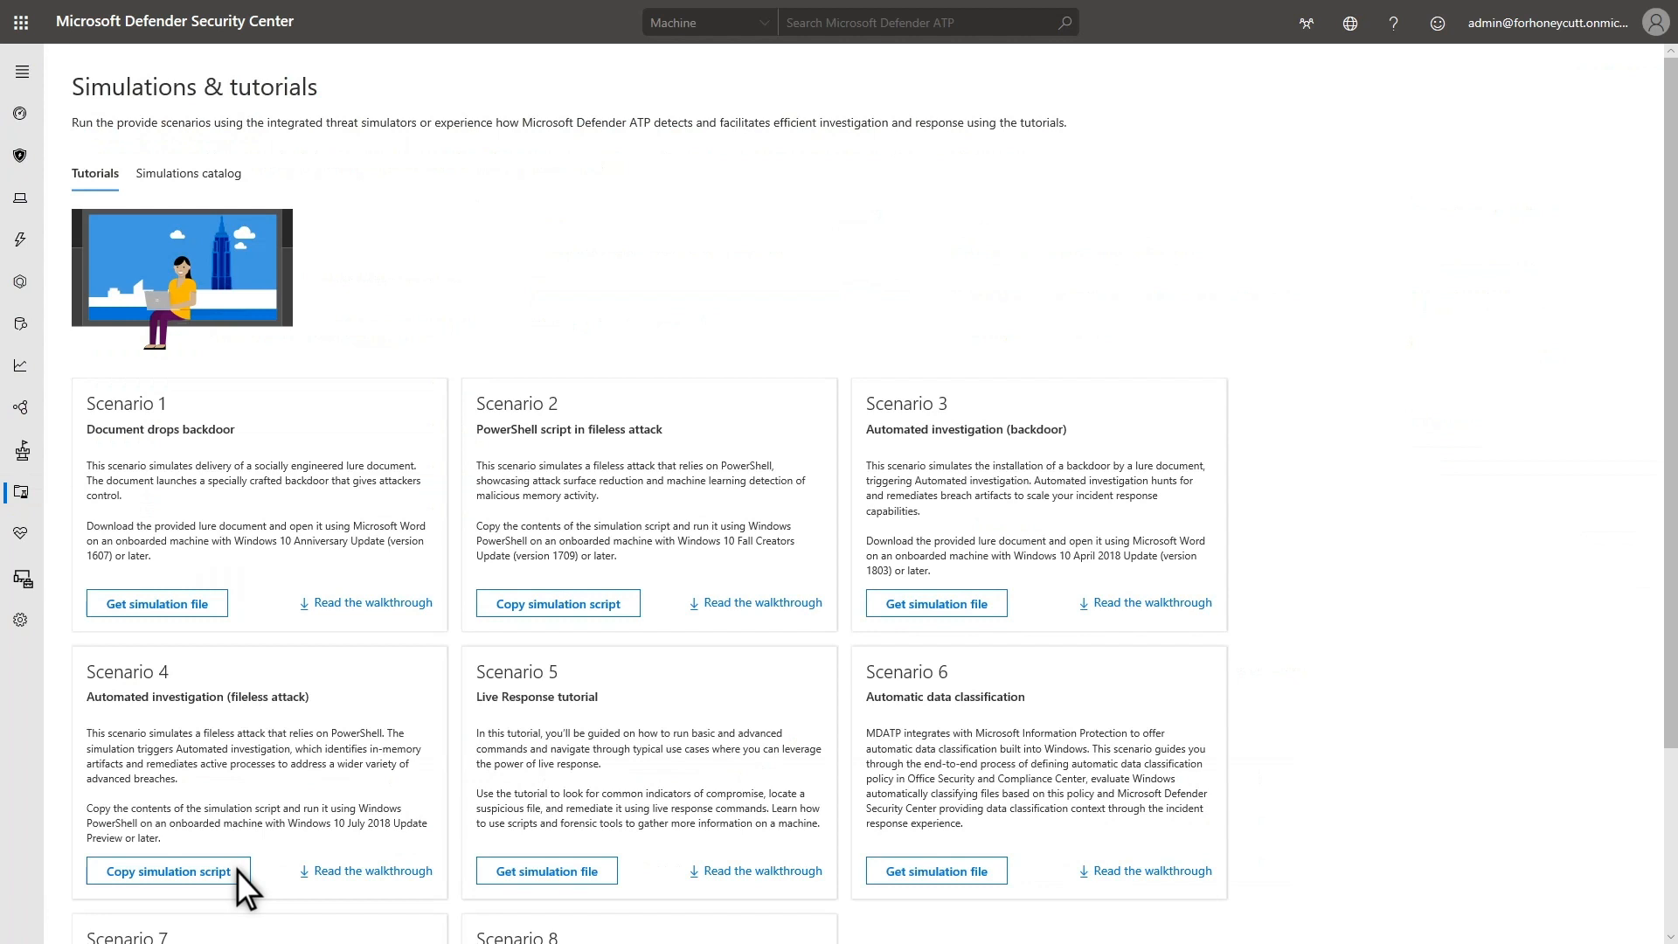
Copy the Scenario 4 fileless attack simulation script and start Windows PowerShell as administrator in a remote session on testmachine3
left_click(238, 870)
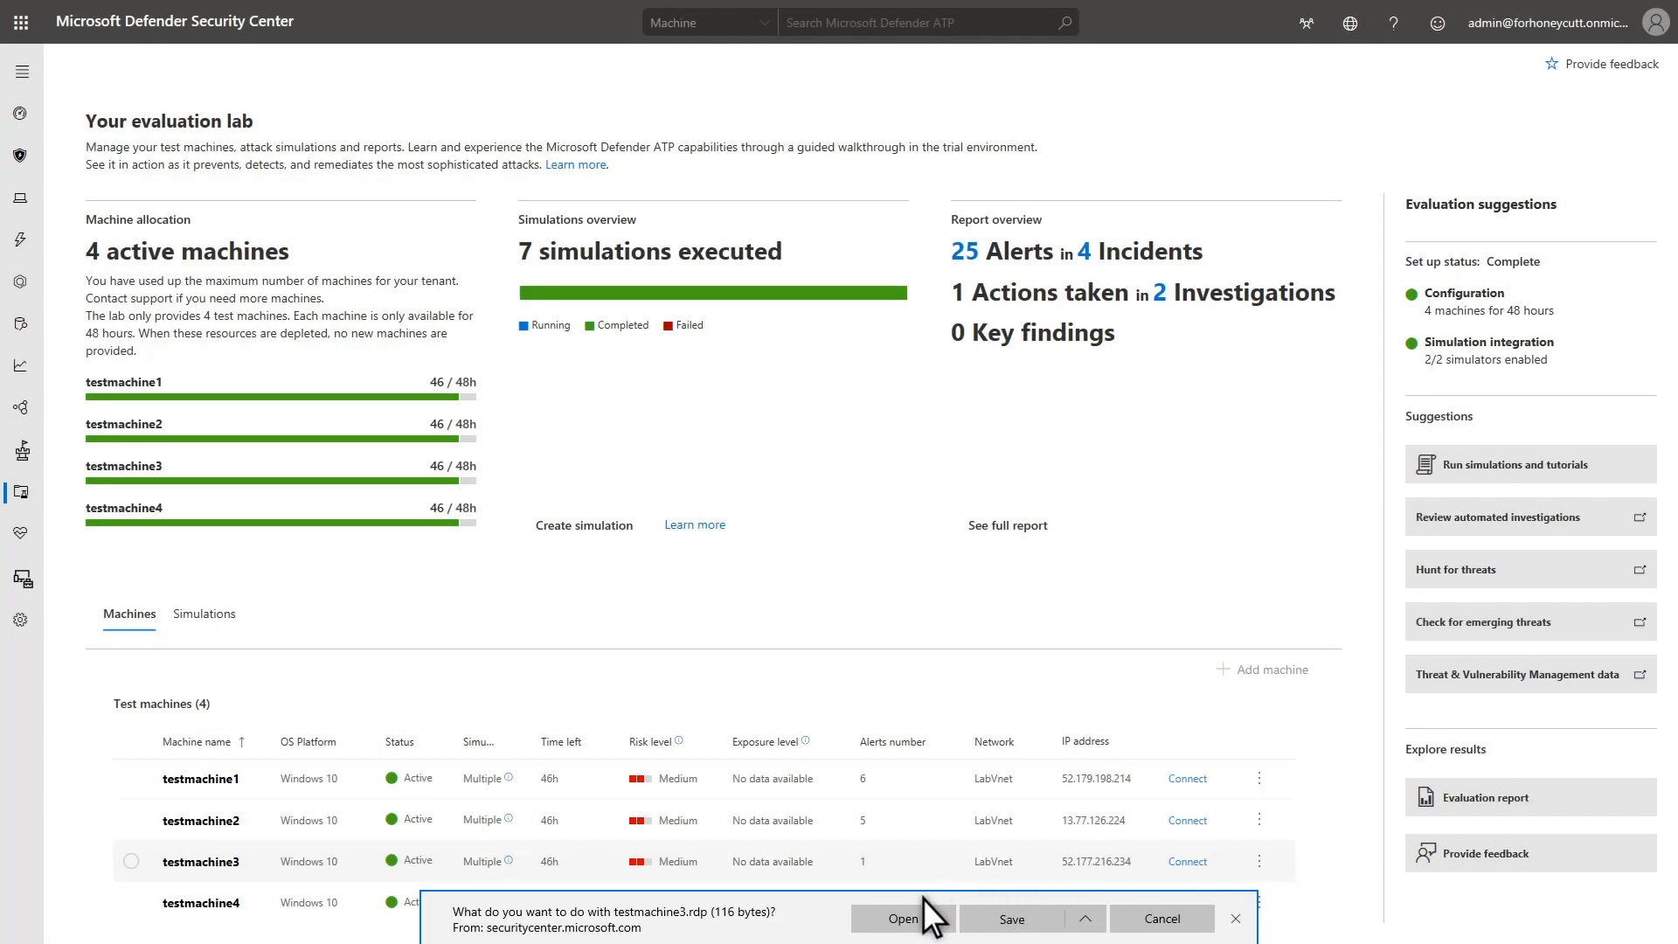
left_click(872, 919)
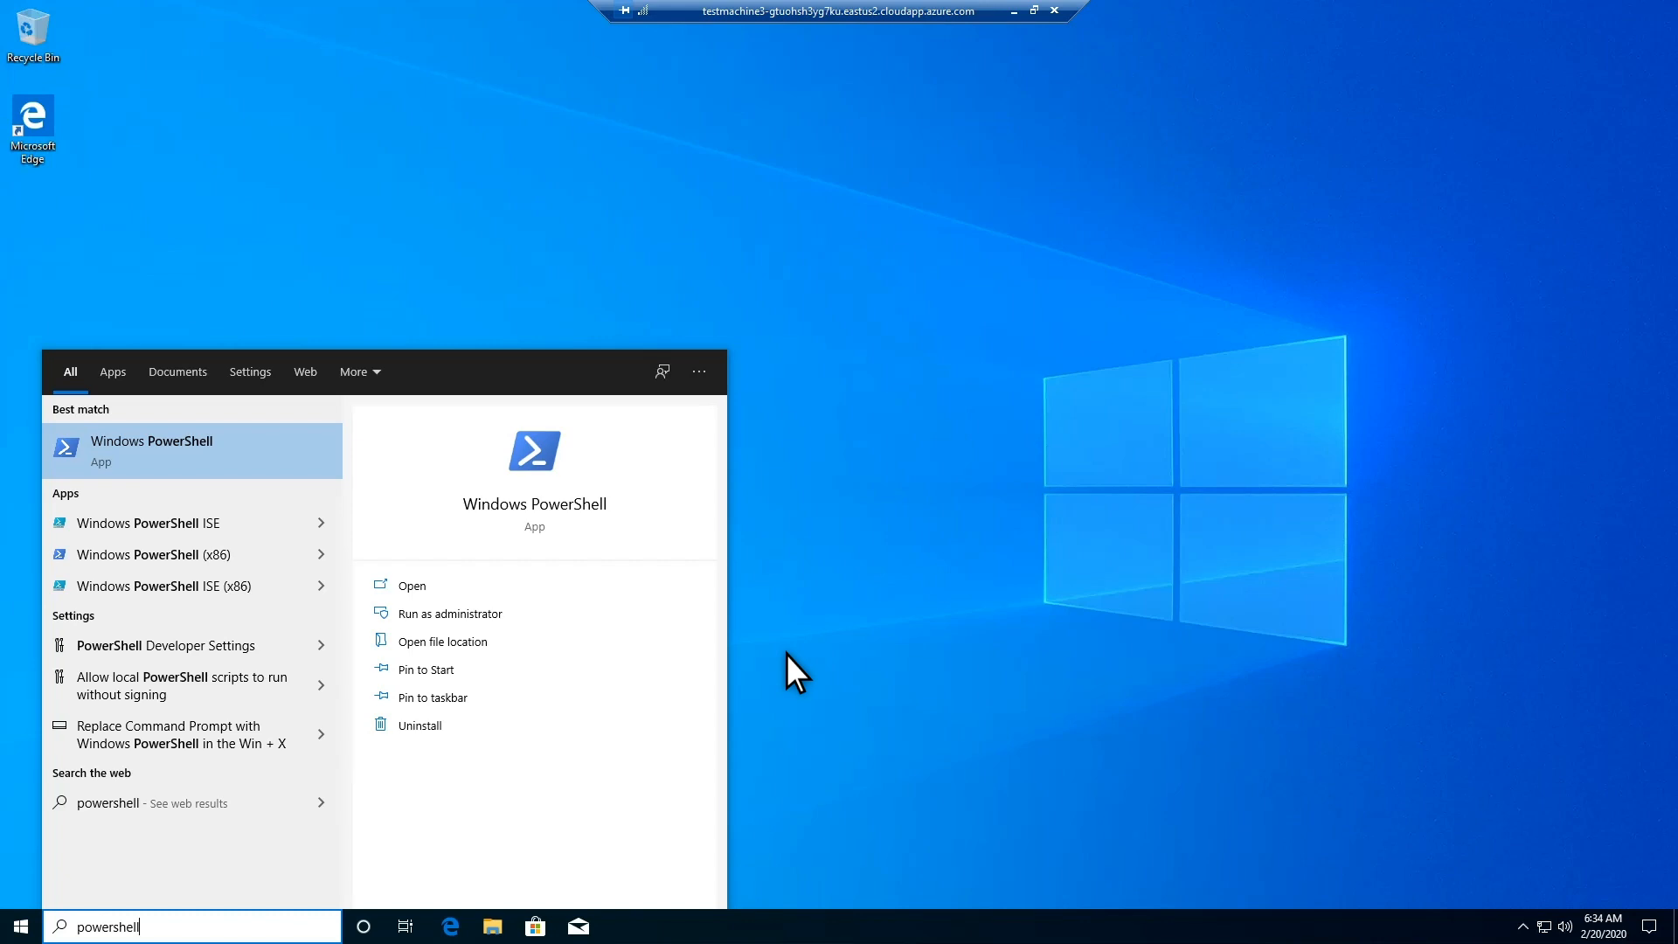
left_click(515, 613)
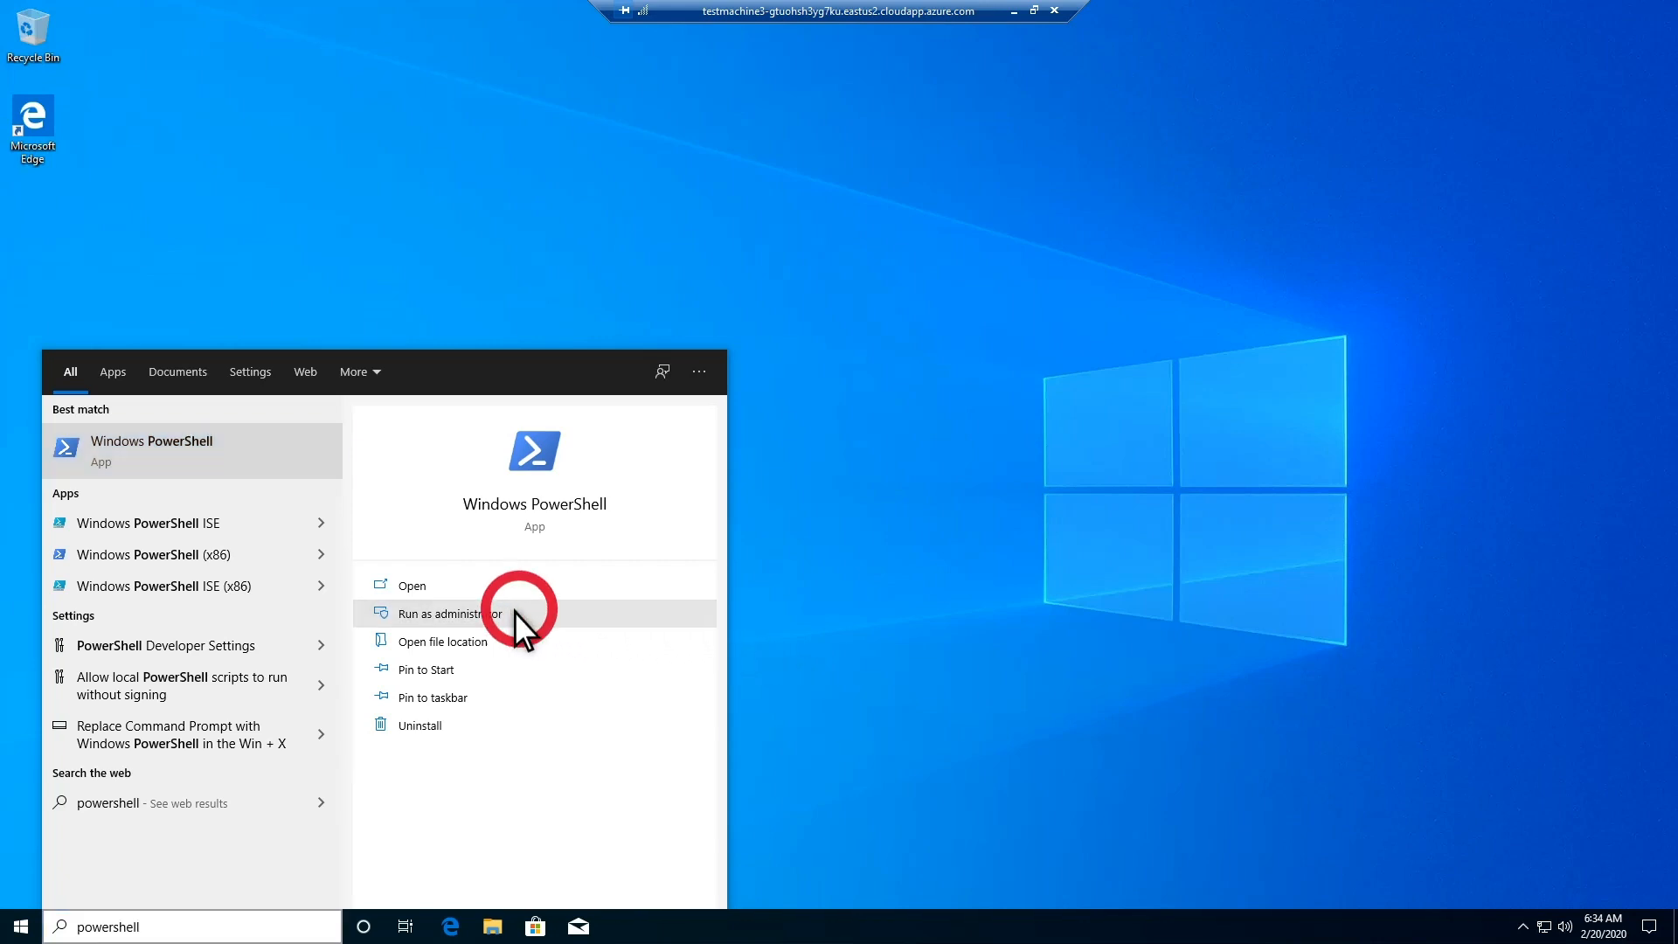
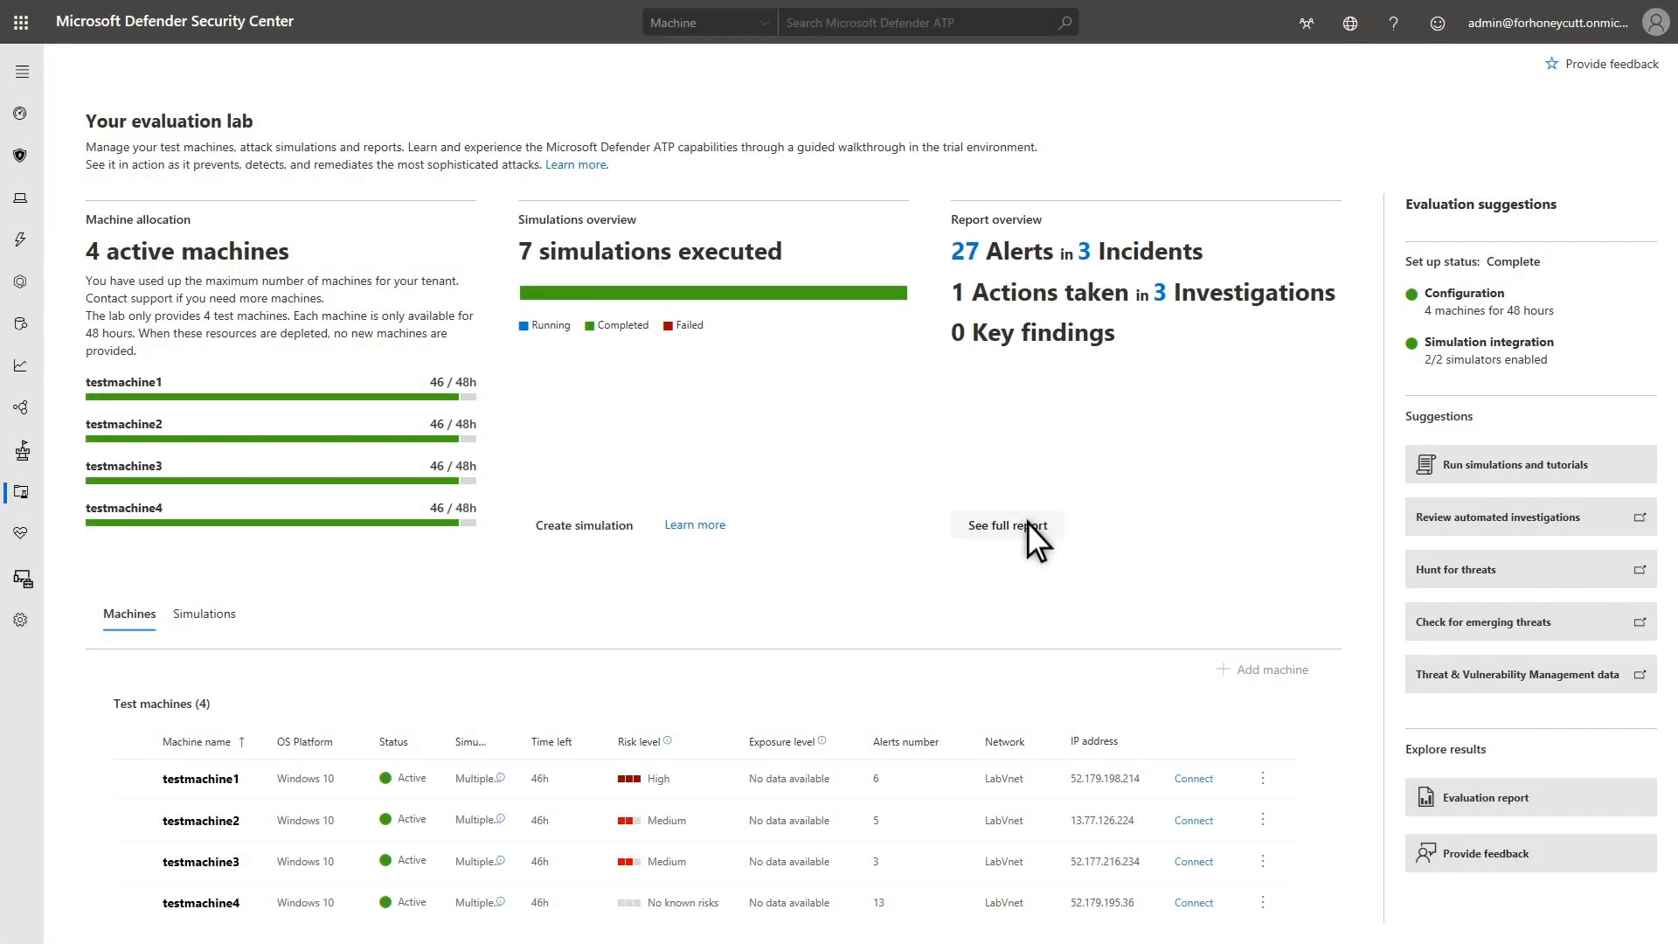
Open the evaluation lab's full report and view the details of the high-severity incident on testmachine4
left_click(1029, 524)
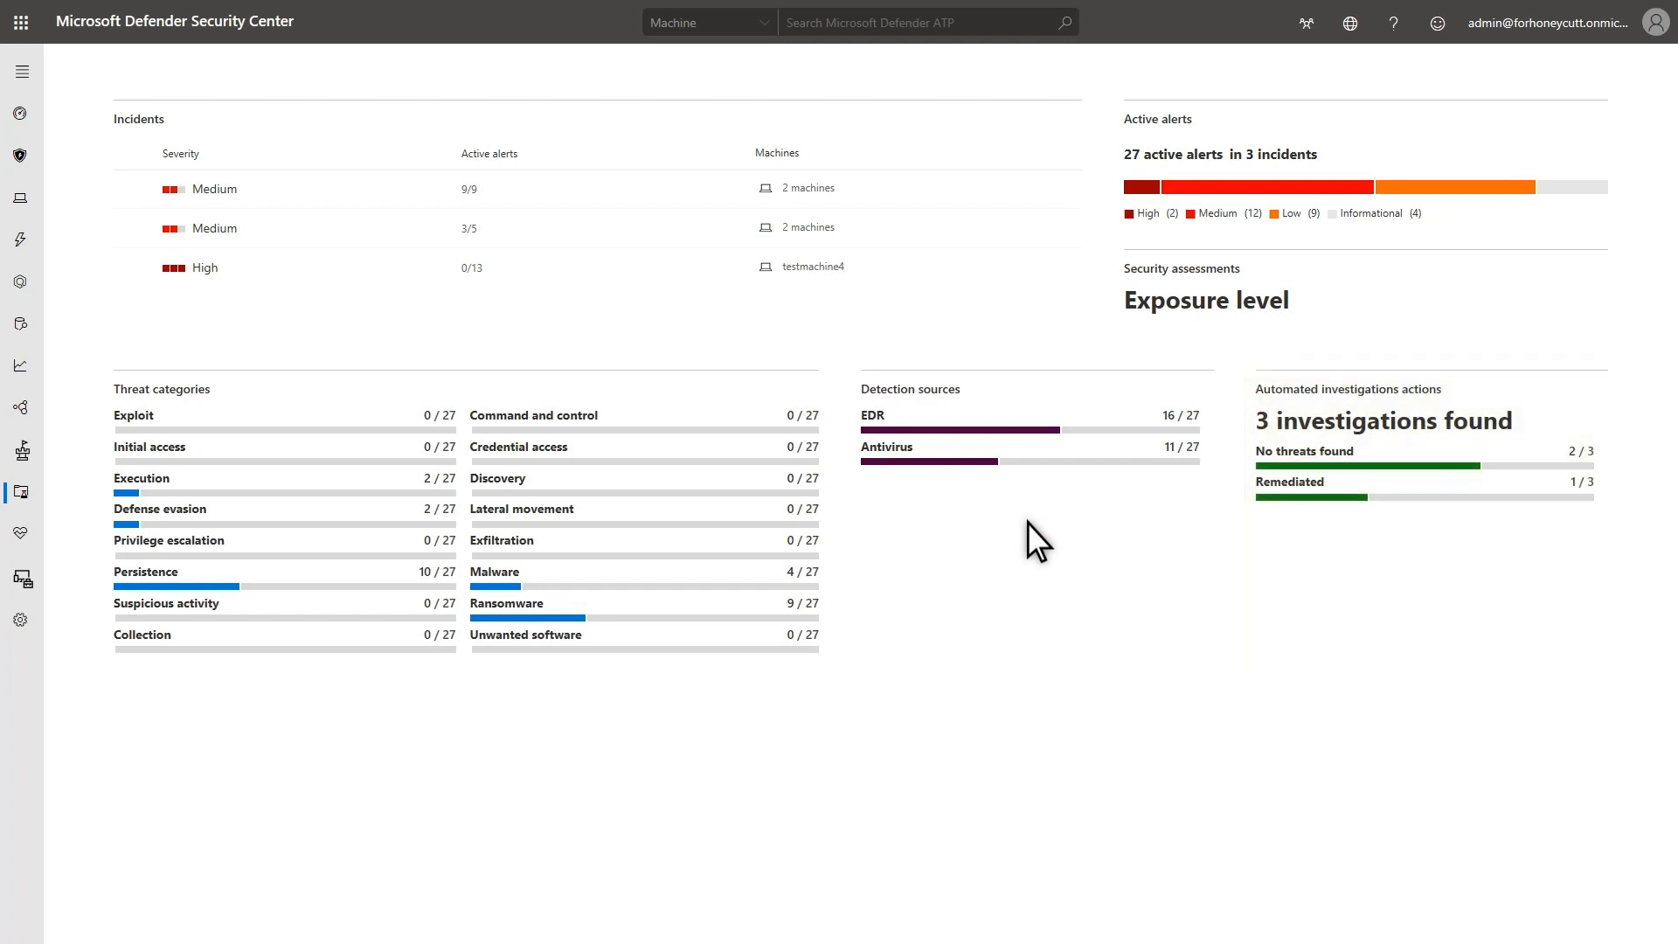
left_click(300, 267)
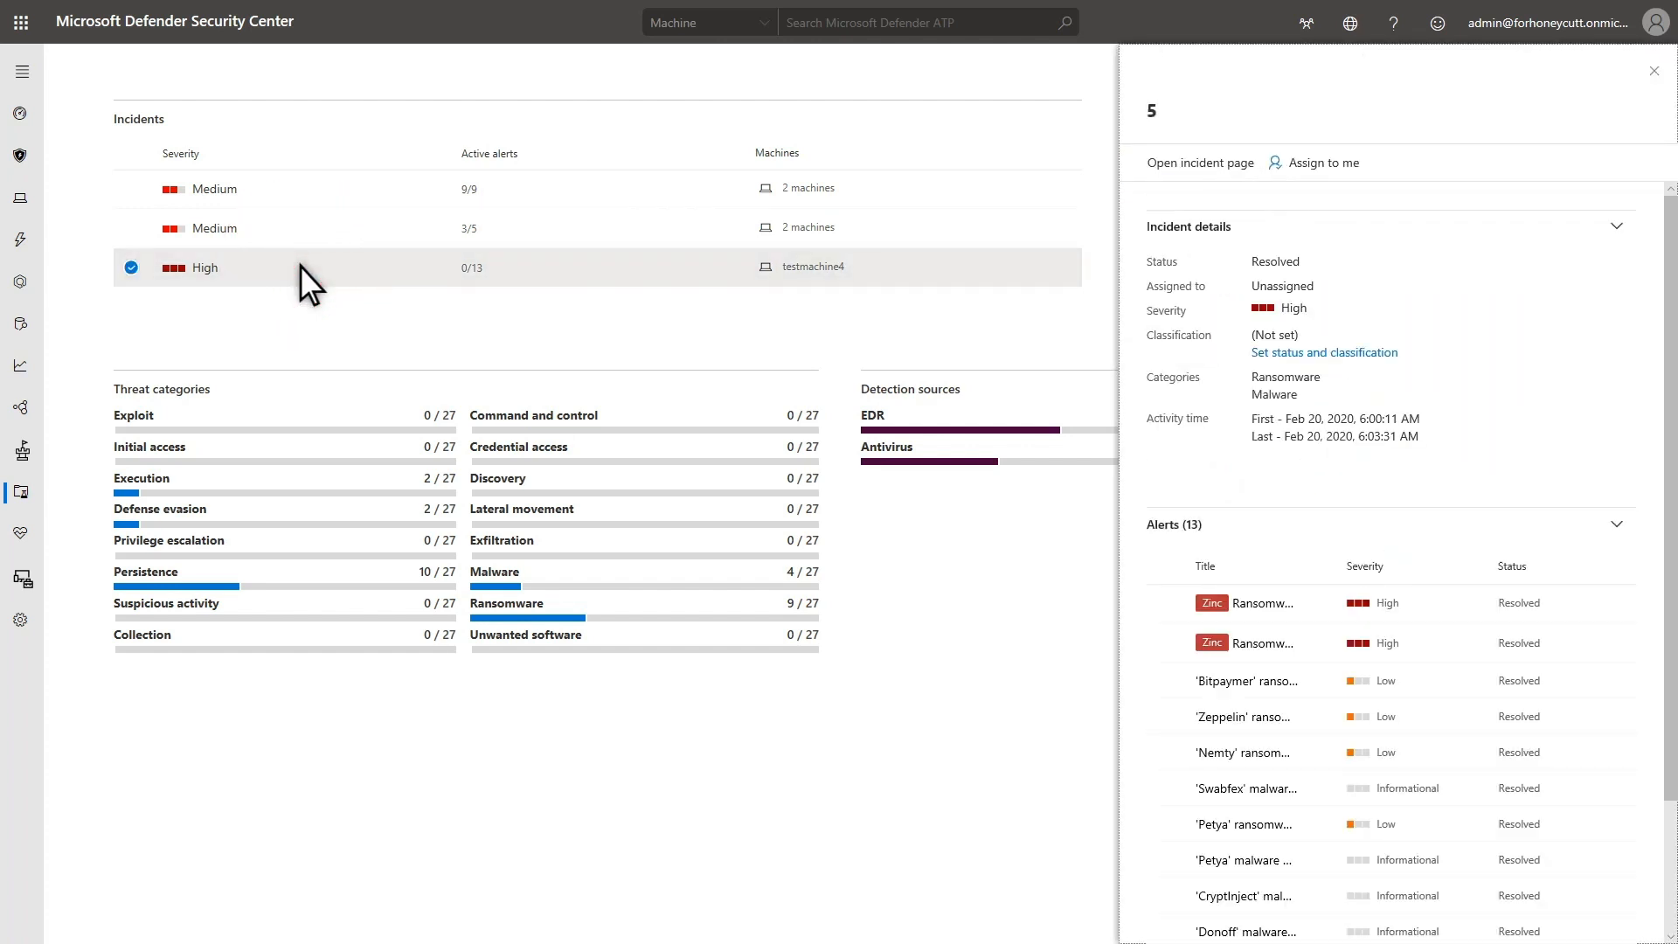